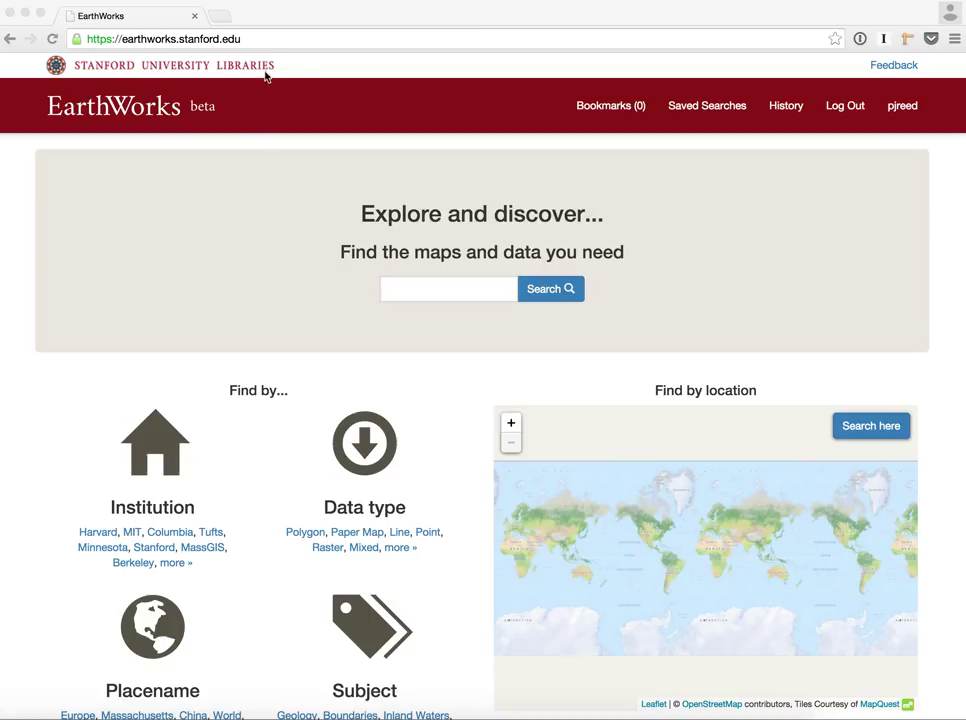
Open the site feedback form, then close it without sending anything
{"action": "left_click", "coordinate": [884, 66]}
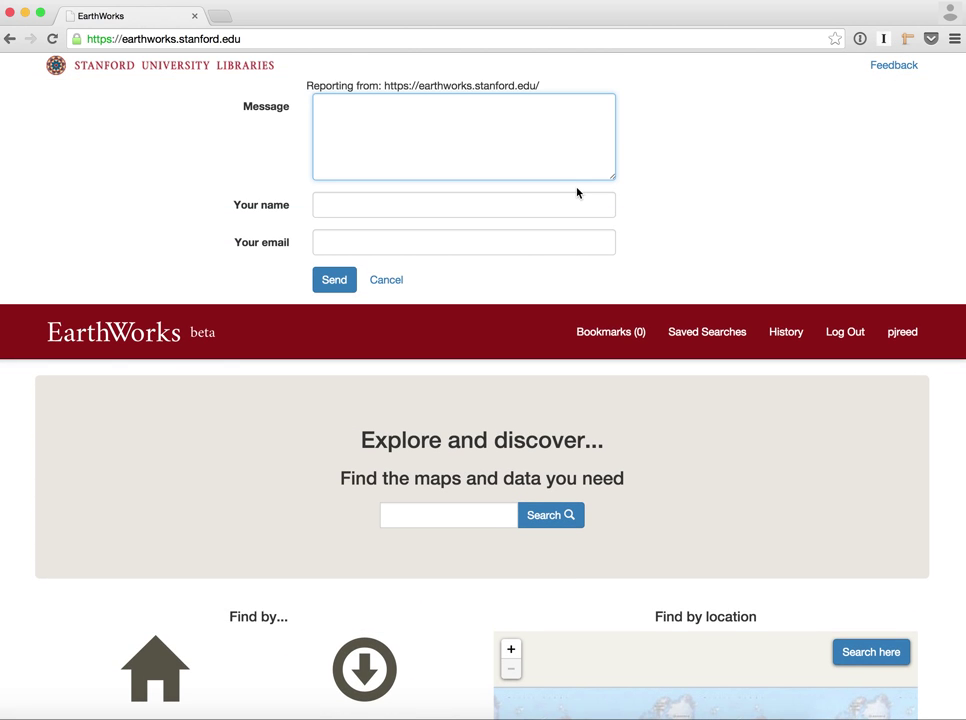
{"action": "scroll", "coordinate": [233, 438], "scroll_direction": "down", "scroll_amount": 1}
{"action": "scroll", "coordinate": [233, 438], "scroll_direction": "up", "scroll_amount": 2}
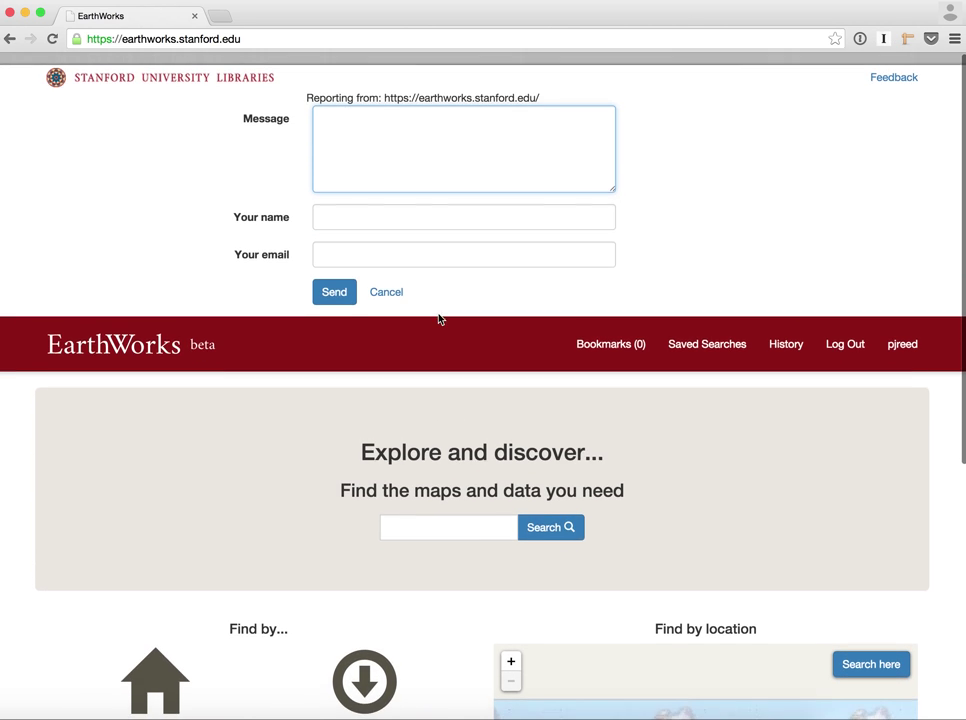
{"action": "left_click", "coordinate": [396, 284]}
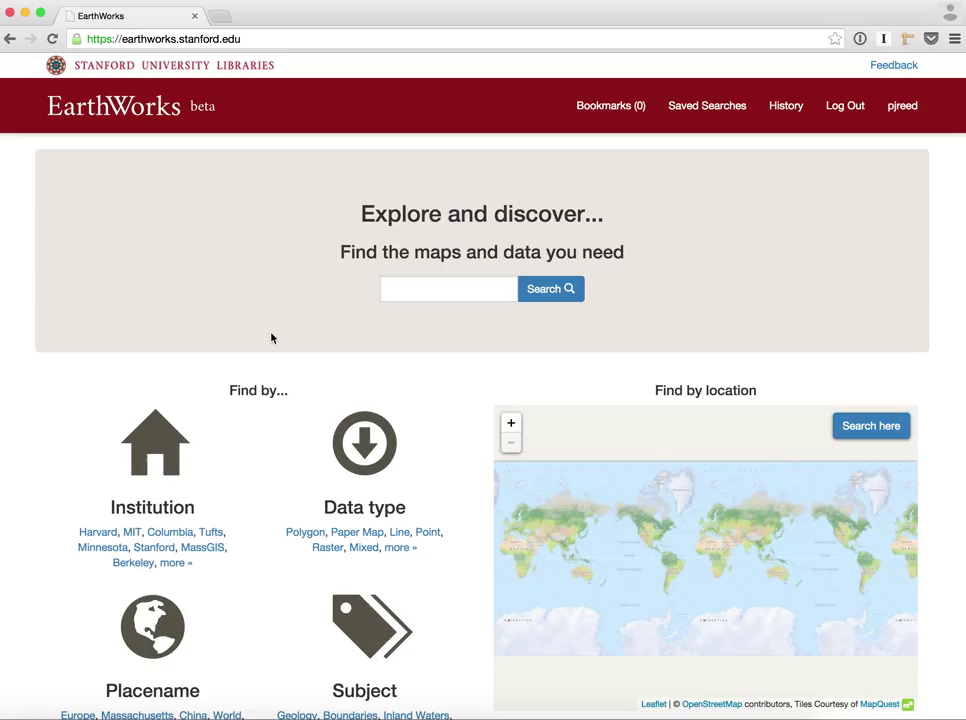
{"action": "scroll", "coordinate": [270, 334], "scroll_direction": "down", "scroll_amount": 1}
{"action": "scroll", "coordinate": [271, 333], "scroll_direction": "up", "scroll_amount": 1}
{"action": "scroll", "coordinate": [209, 235], "scroll_direction": "down", "scroll_amount": 5}
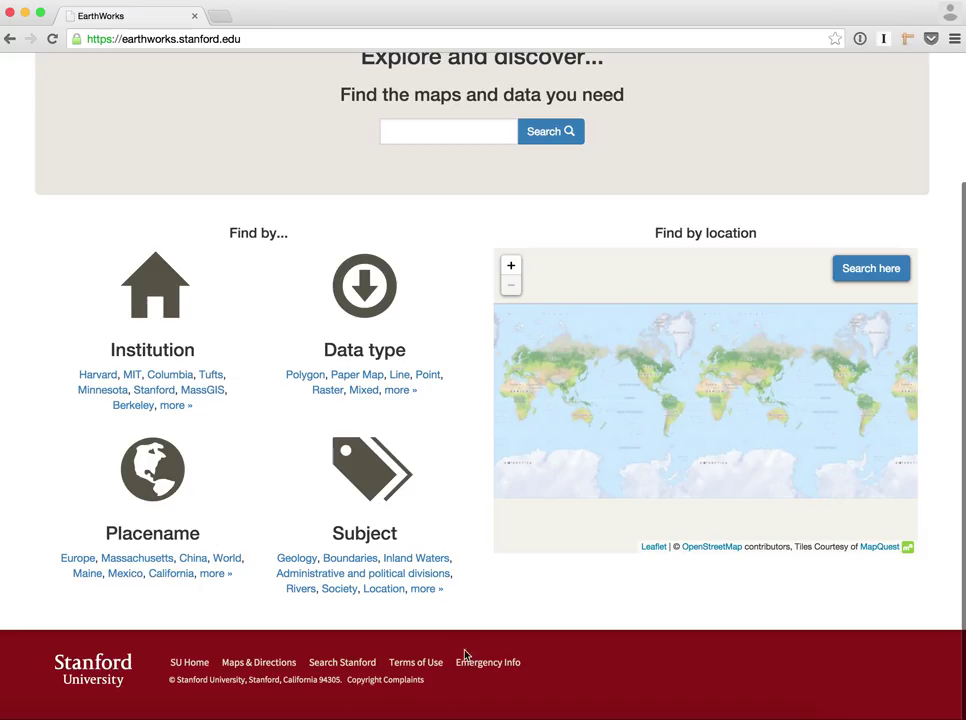
{"action": "scroll", "coordinate": [270, 489], "scroll_direction": "up", "scroll_amount": 5}
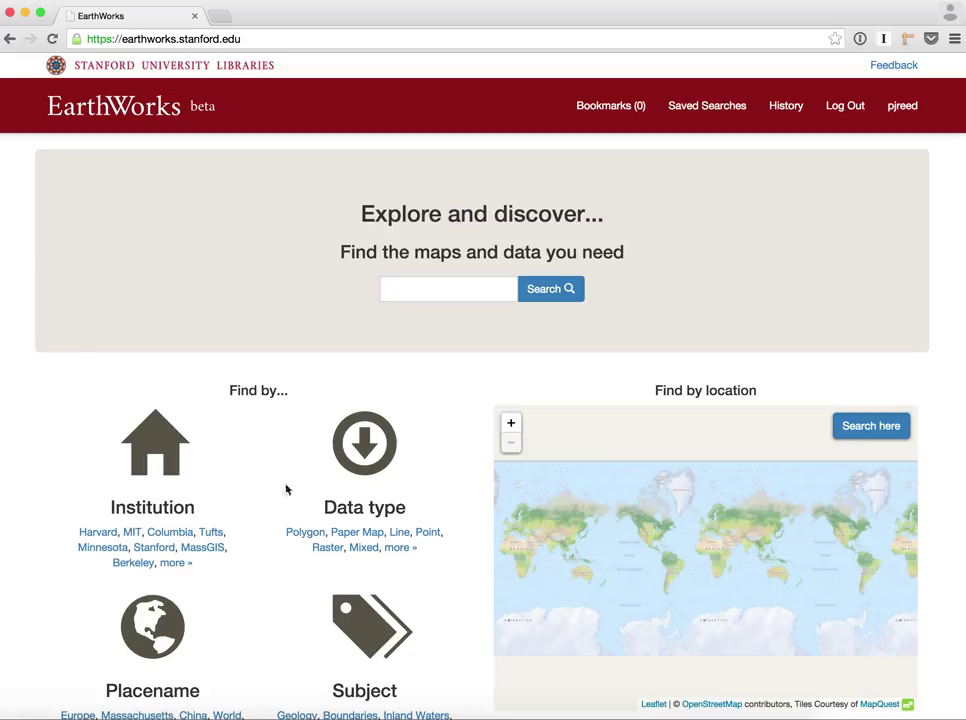
Run a keyword search for 'lakes', returning 2,429 records
{"action": "left_click", "coordinate": [456, 291]}
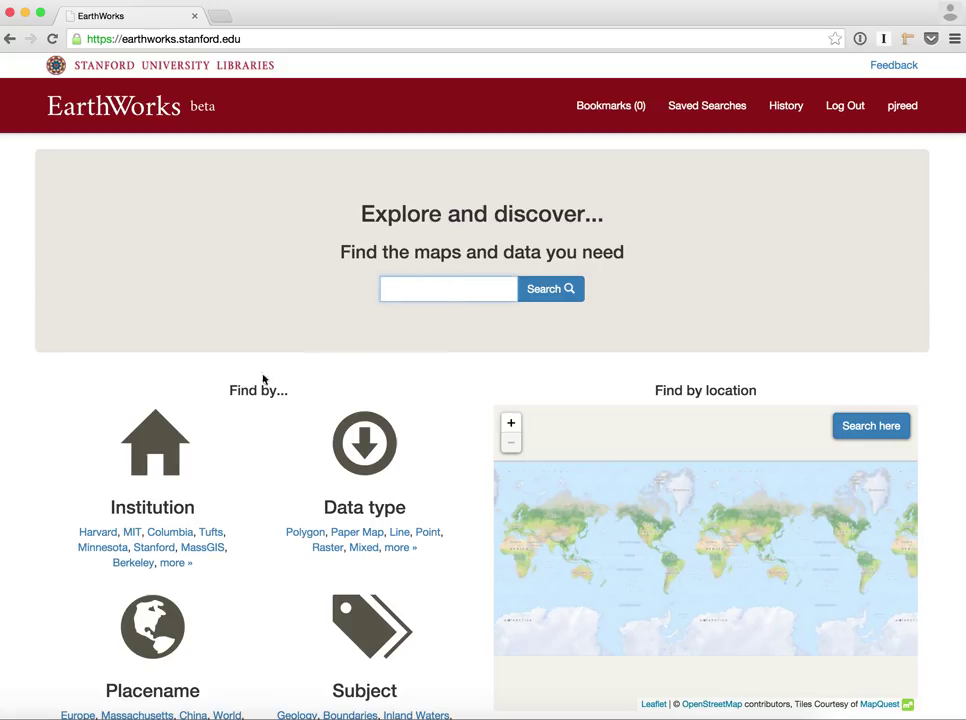
{"action": "scroll", "coordinate": [244, 664], "scroll_direction": "down", "scroll_amount": 2}
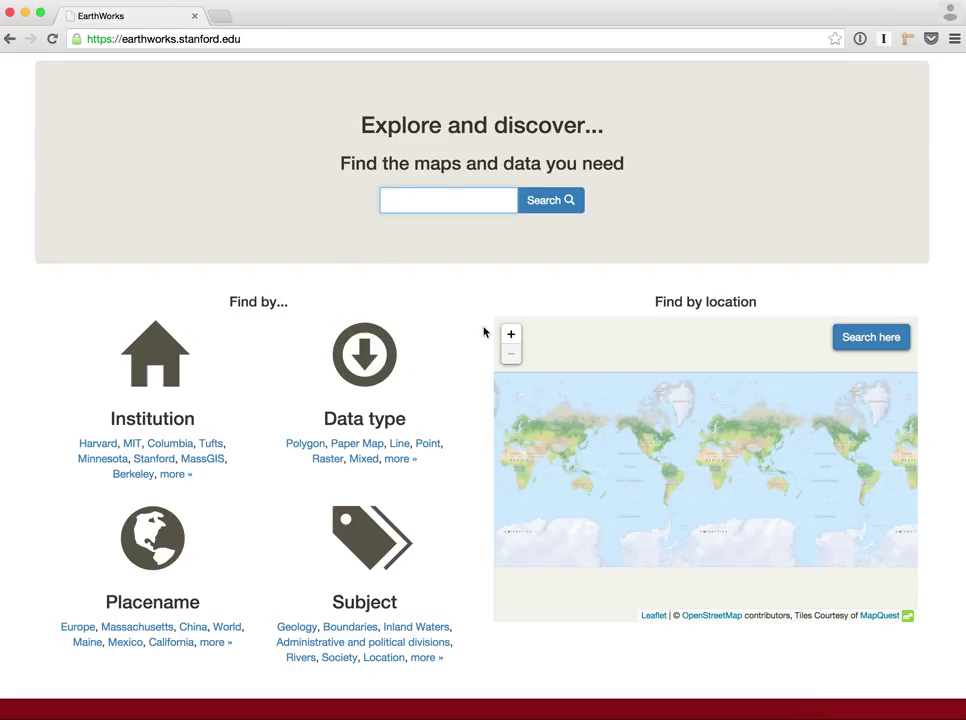
{"action": "scroll", "coordinate": [484, 331], "scroll_direction": "up", "scroll_amount": 2}
{"action": "scroll", "coordinate": [484, 331], "scroll_direction": "up", "scroll_amount": 1}
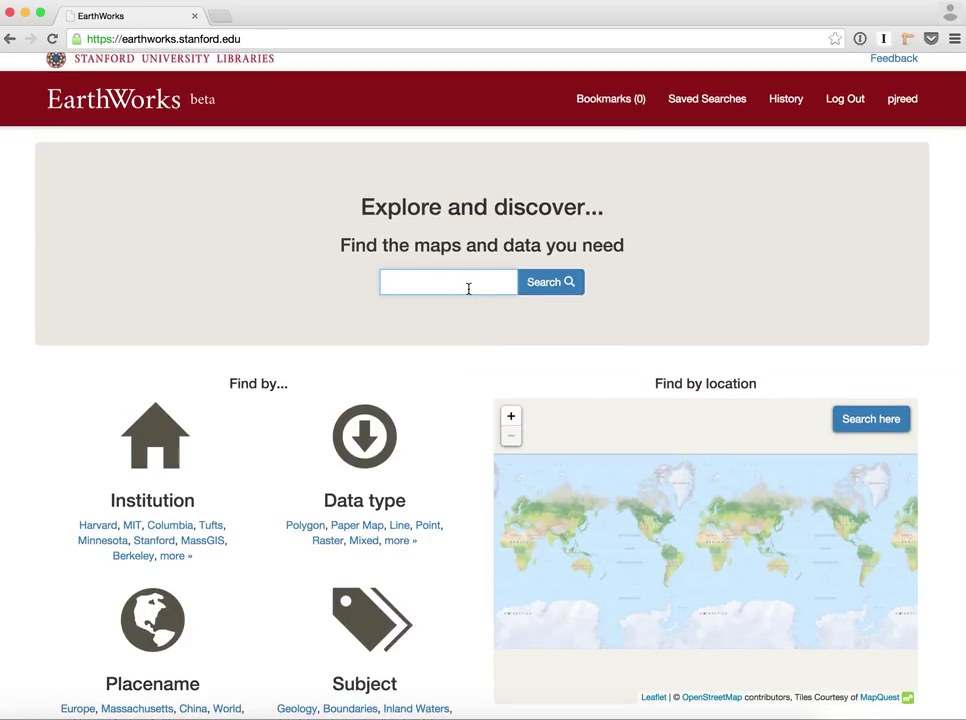
{"action": "type", "text": "lakes"}
{"action": "key", "text": "Return"}
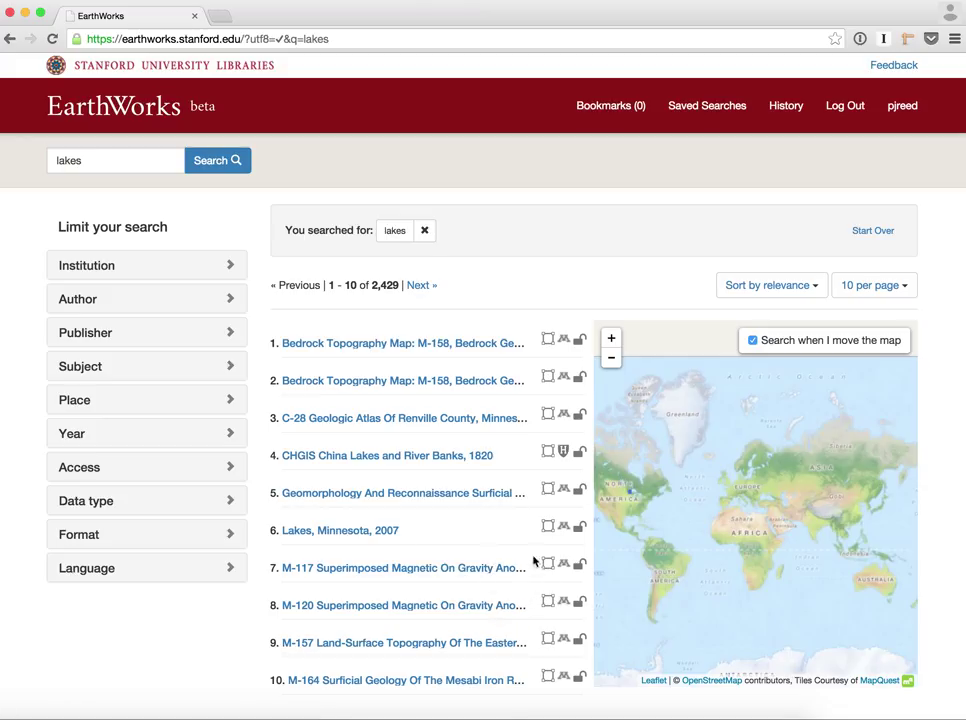
Show the China Lakes result's description in the results list
{"action": "mouse_move", "coordinate": [534, 454]}
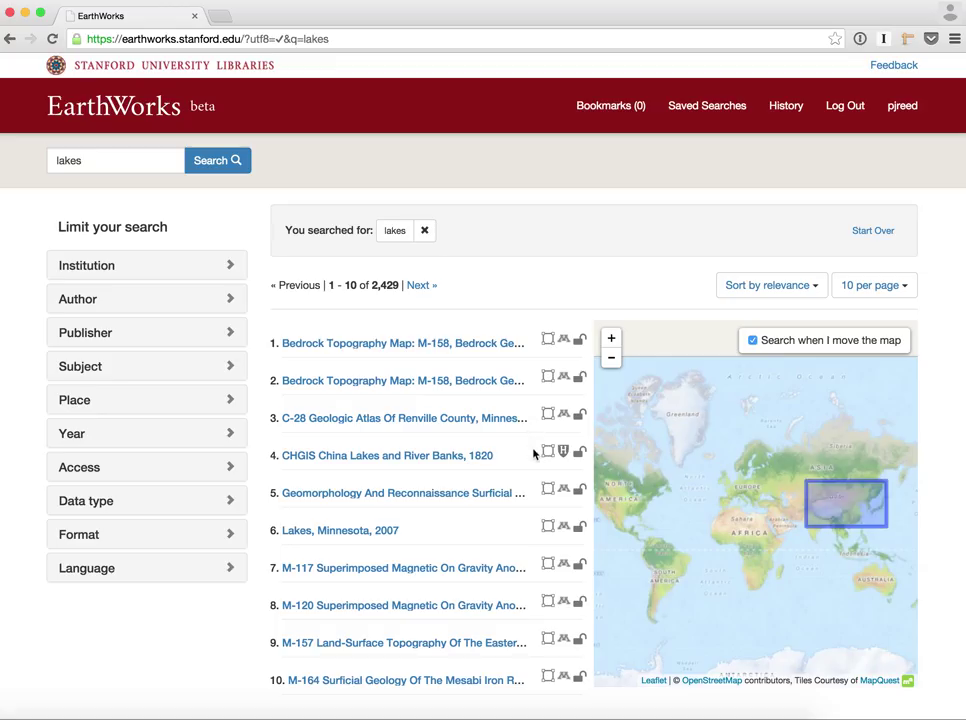
{"action": "scroll", "coordinate": [535, 453], "scroll_direction": "down", "scroll_amount": 3}
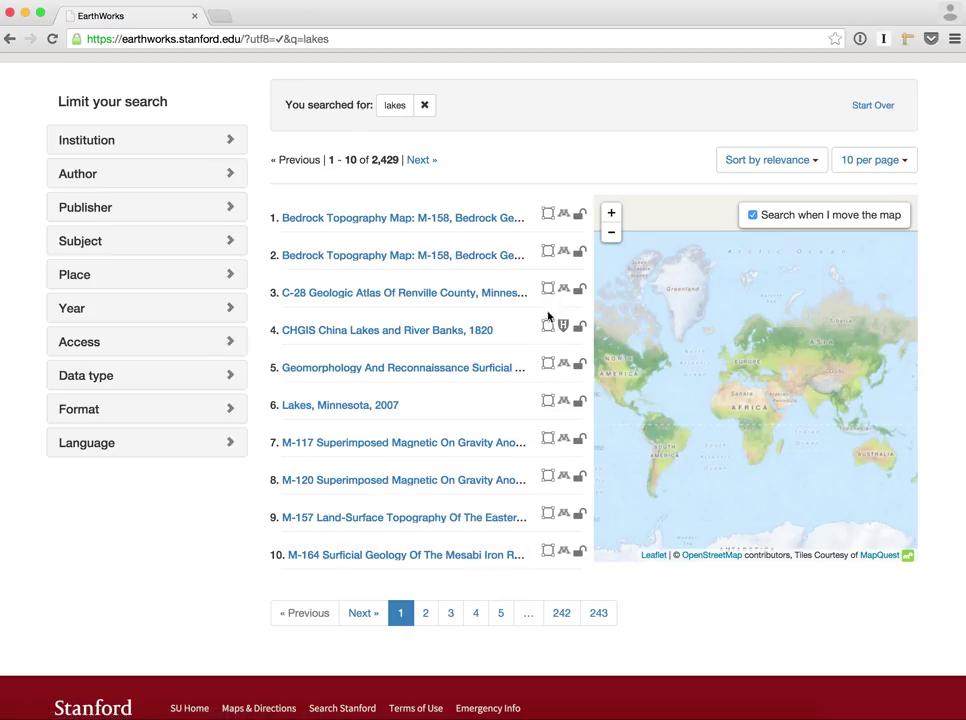
{"action": "mouse_move", "coordinate": [548, 327]}
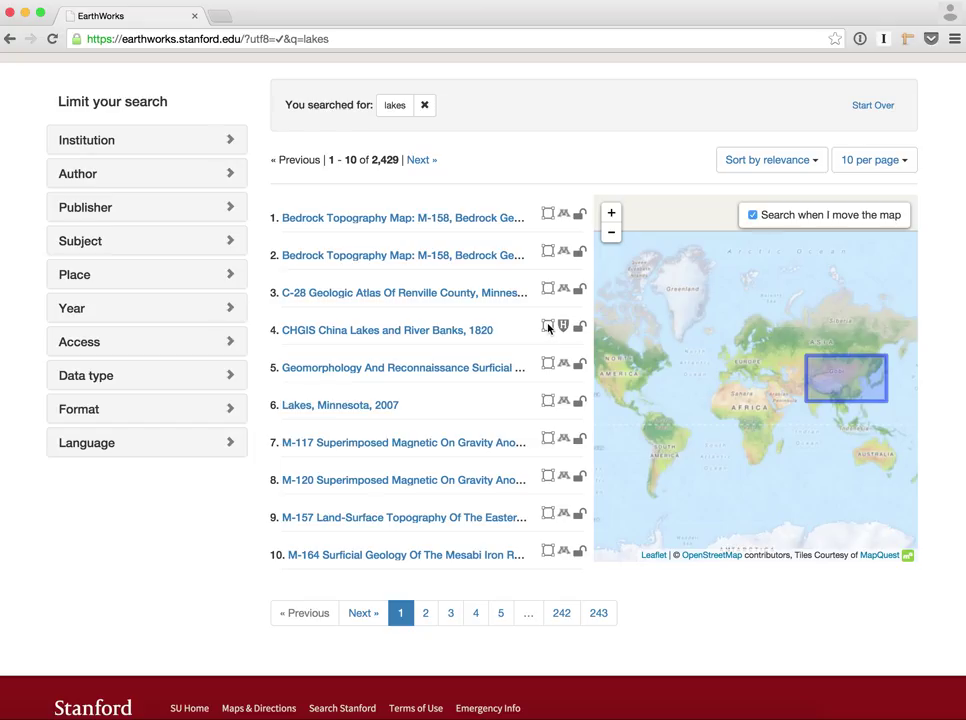
{"action": "left_click", "coordinate": [548, 327]}
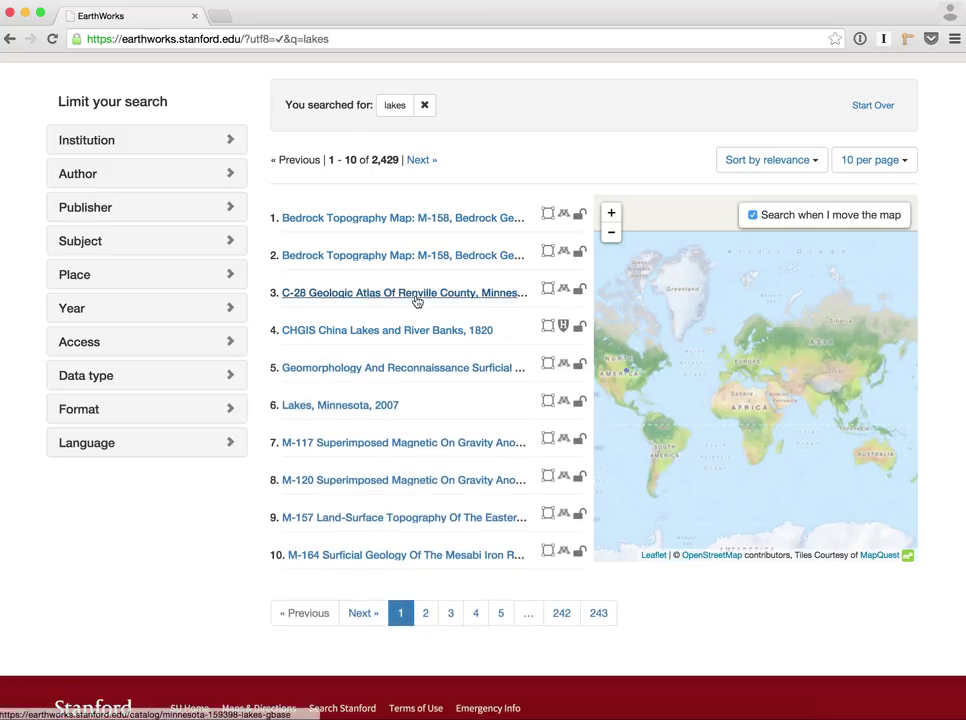
Browse the 1,225 Stanford-held lakes records, then swipe back to the home page
{"action": "left_click", "coordinate": [416, 302]}
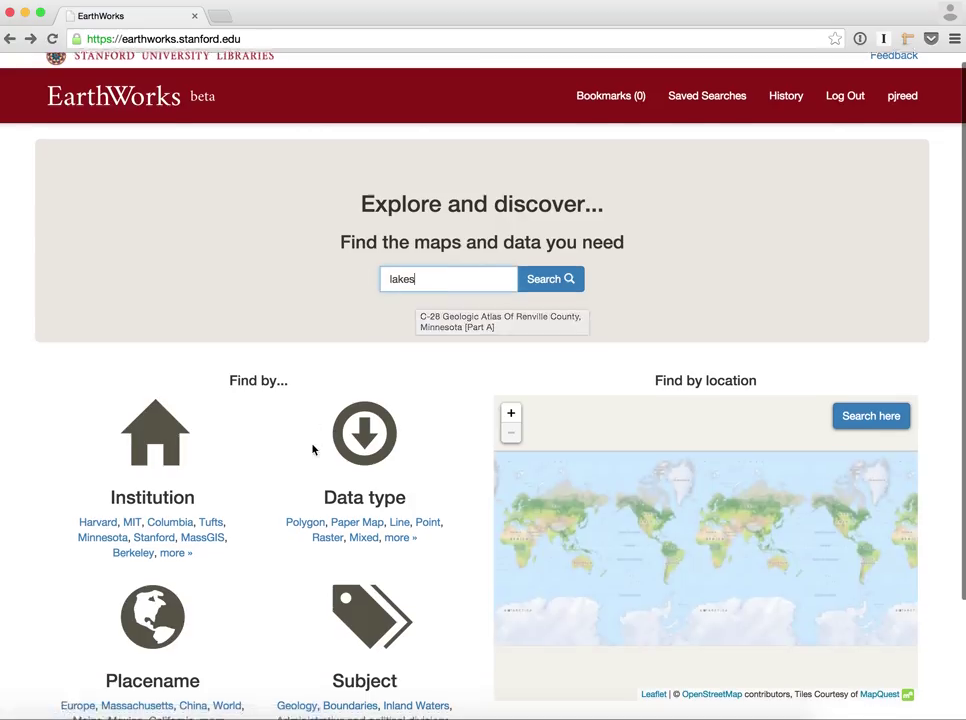
{"action": "scroll", "coordinate": [312, 448], "scroll_direction": "down", "scroll_amount": 3}
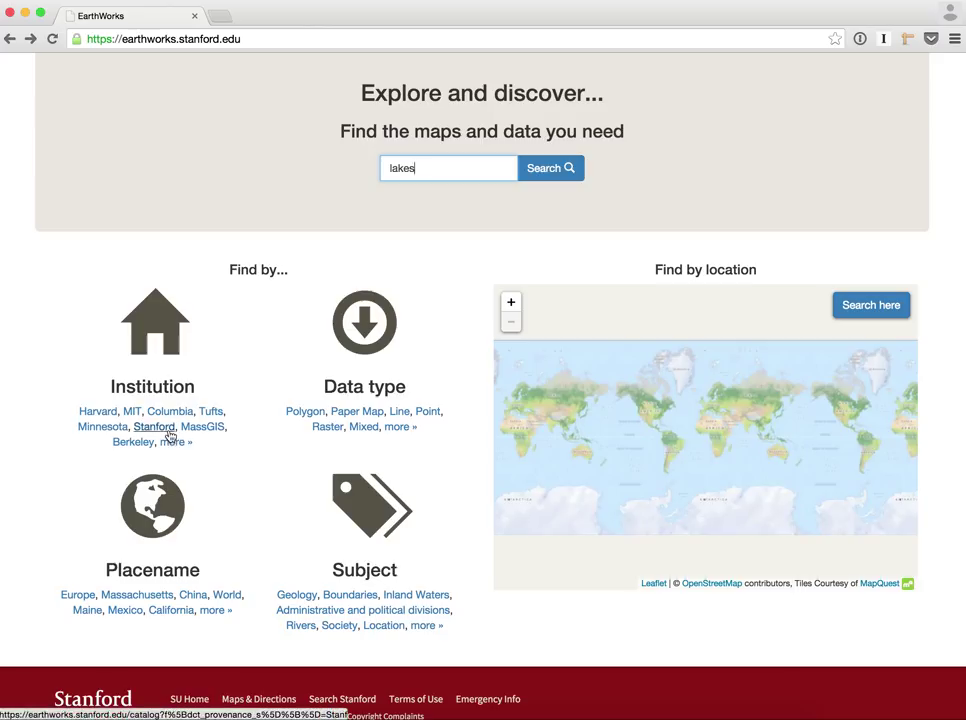
{"action": "left_click", "coordinate": [155, 426]}
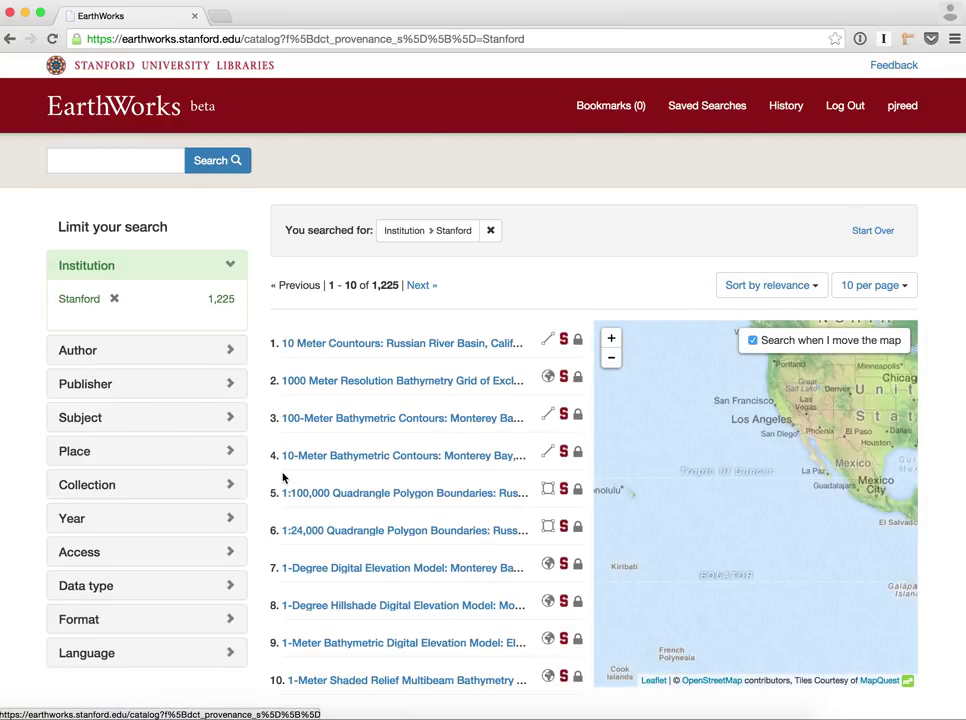
{"action": "scroll", "coordinate": [212, 360], "scroll_direction": "down", "scroll_amount": 1}
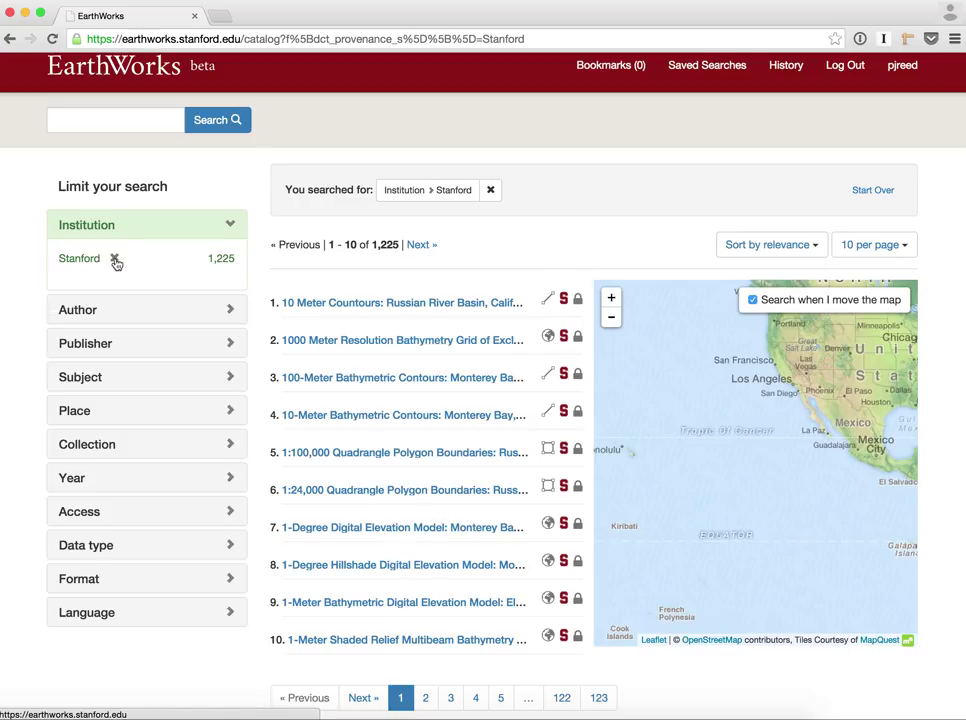
{"action": "mouse_move", "coordinate": [370, 325]}
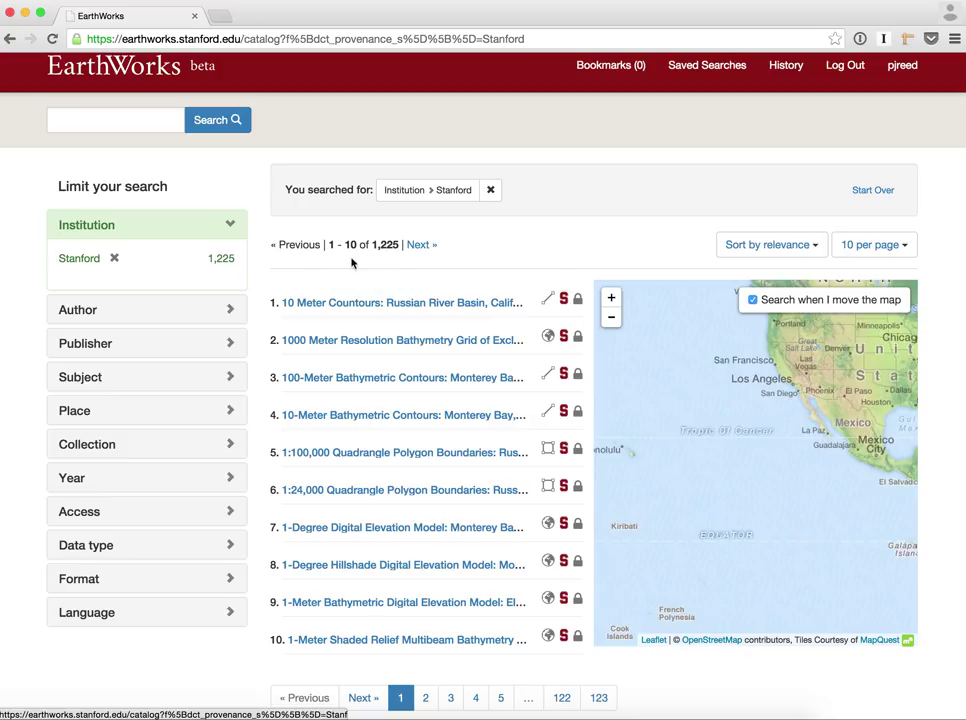
{"action": "mouse_move", "coordinate": [421, 550]}
{"action": "mouse_move", "coordinate": [484, 345]}
{"action": "scroll", "coordinate": [346, 280], "scroll_direction": "left", "scroll_amount": 5}
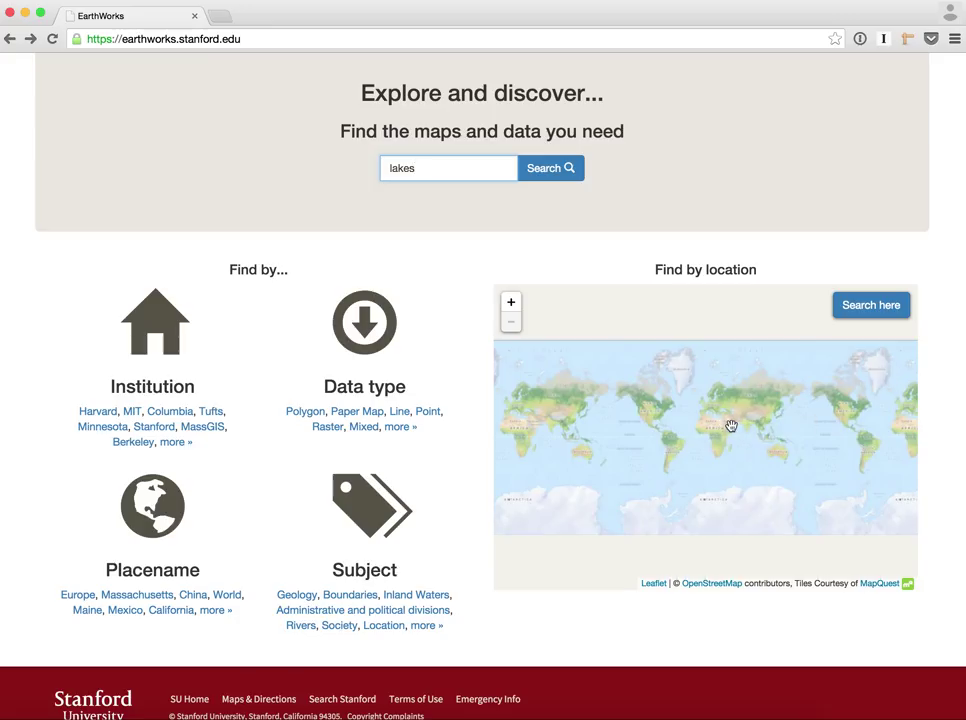
Centre the location map on India and search that area, listing 3,390 records
{"action": "scroll", "coordinate": [731, 426], "scroll_direction": "up", "scroll_amount": 2}
{"action": "left_click_drag", "start_coordinate": [785, 423], "coordinate": [729, 427]}
{"action": "scroll", "coordinate": [754, 424], "scroll_direction": "up", "scroll_amount": 2}
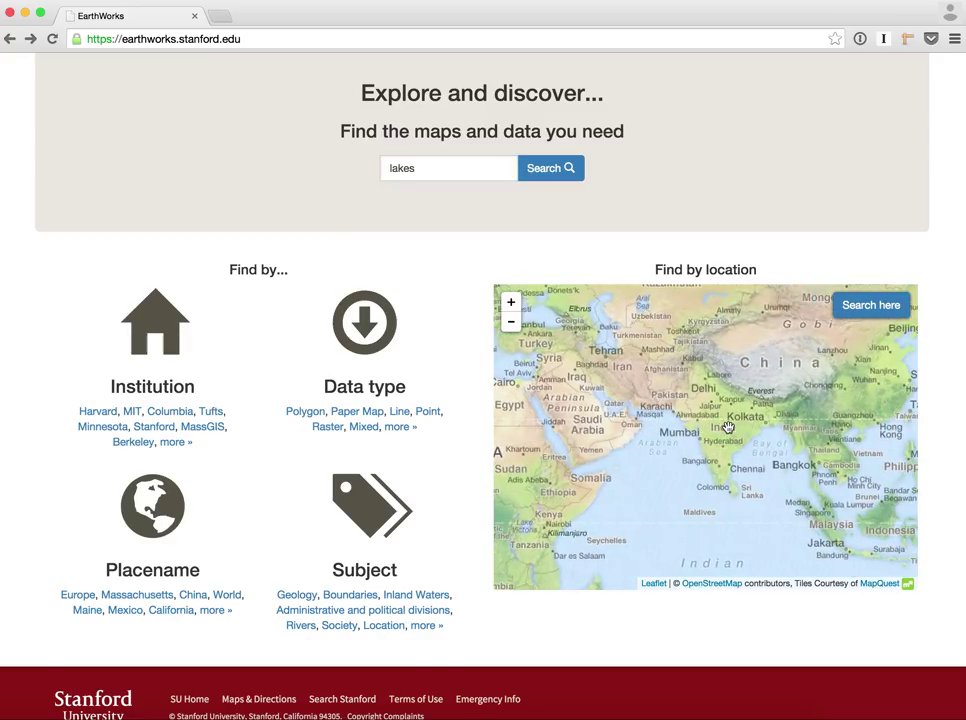
{"action": "scroll", "coordinate": [729, 427], "scroll_direction": "up", "scroll_amount": 2}
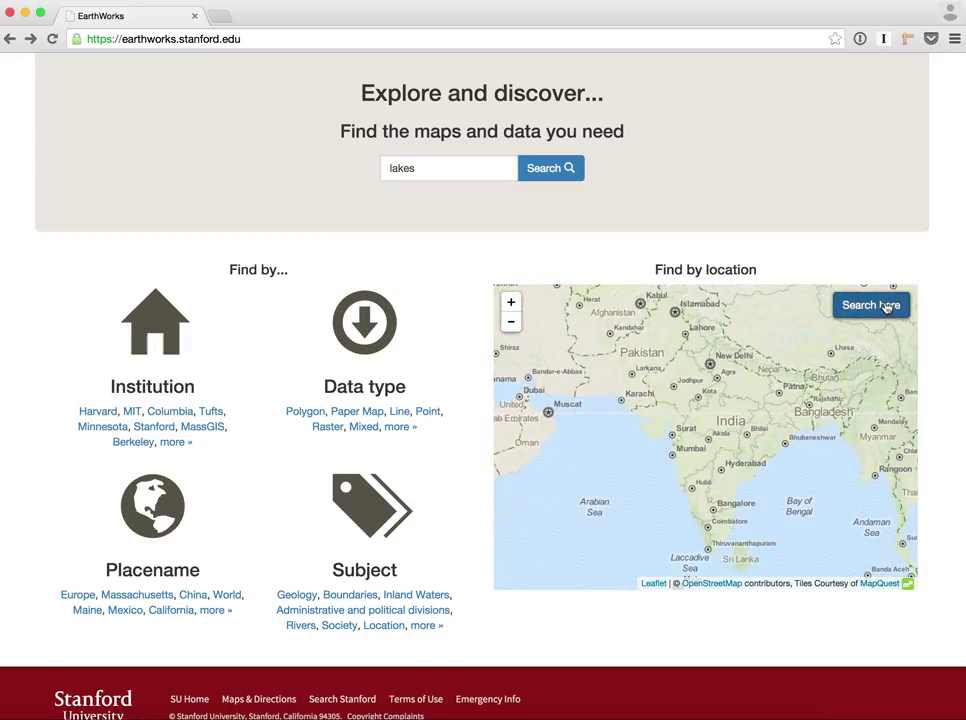
{"action": "left_click", "coordinate": [886, 307]}
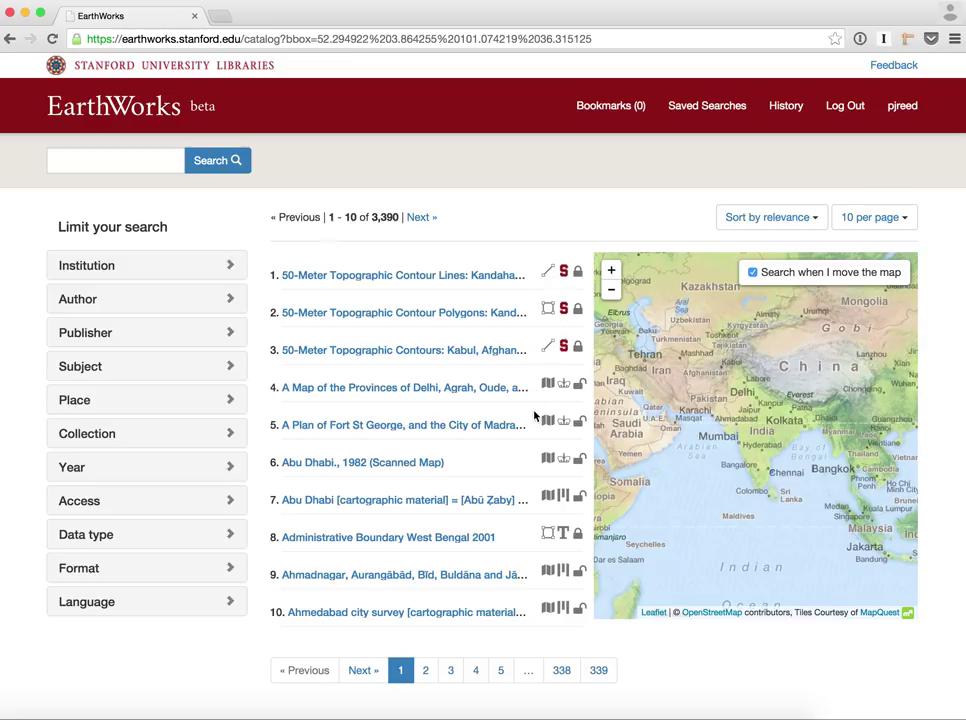
Filter the South Asia map-area results to the Polygon data type, leaving 1,284 records
{"action": "mouse_move", "coordinate": [549, 383]}
{"action": "left_click", "coordinate": [197, 535]}
{"action": "scroll", "coordinate": [194, 532], "scroll_direction": "down", "scroll_amount": 2}
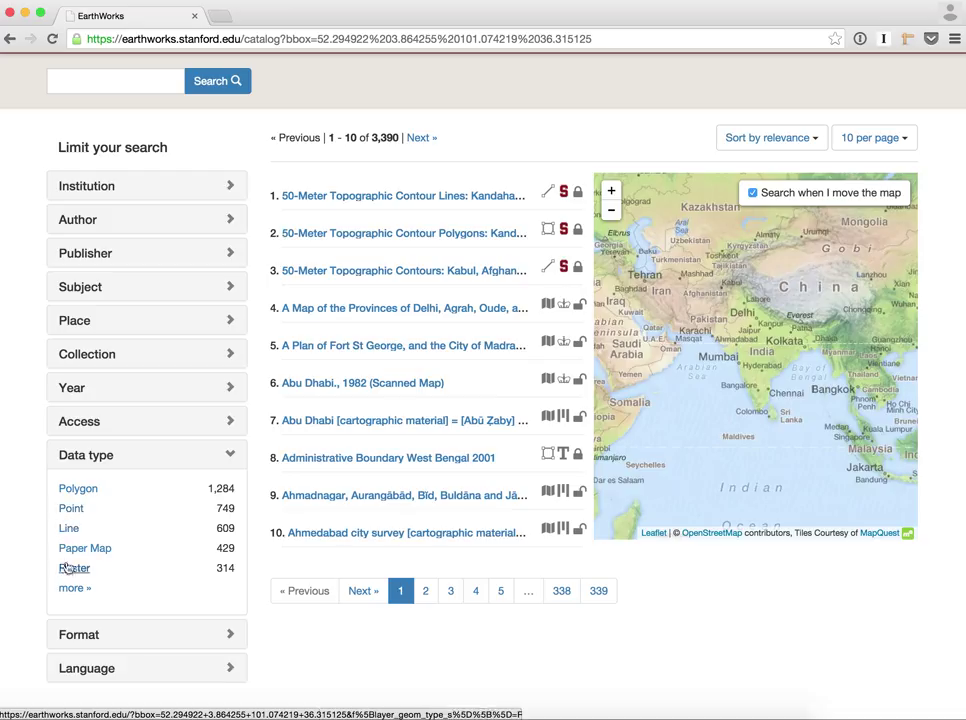
{"action": "left_click", "coordinate": [80, 491]}
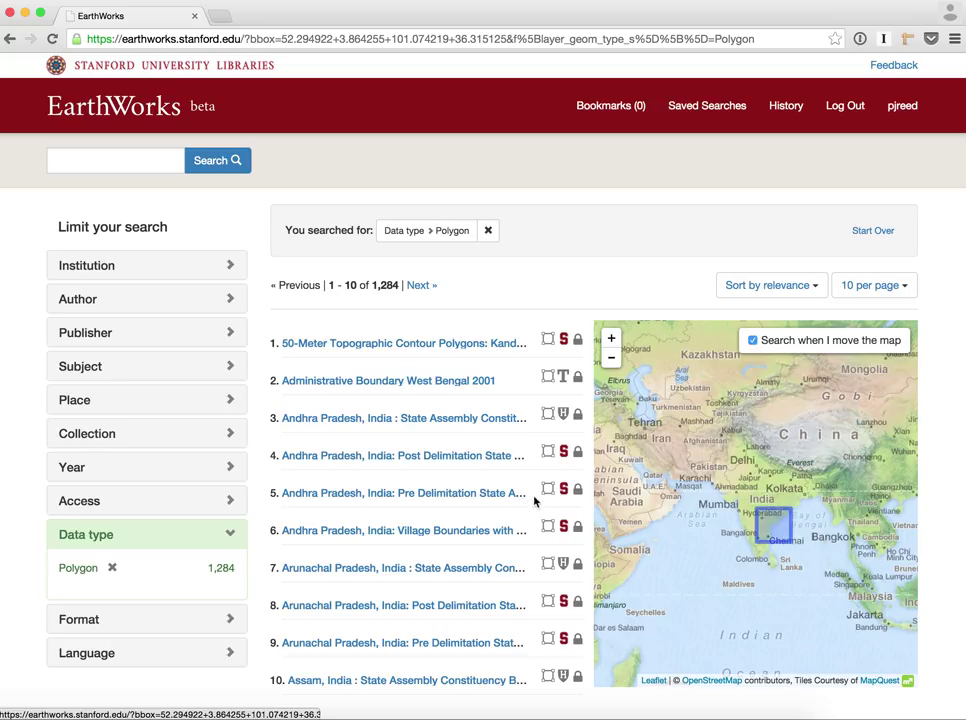
{"action": "scroll", "coordinate": [535, 500], "scroll_direction": "down", "scroll_amount": 1}
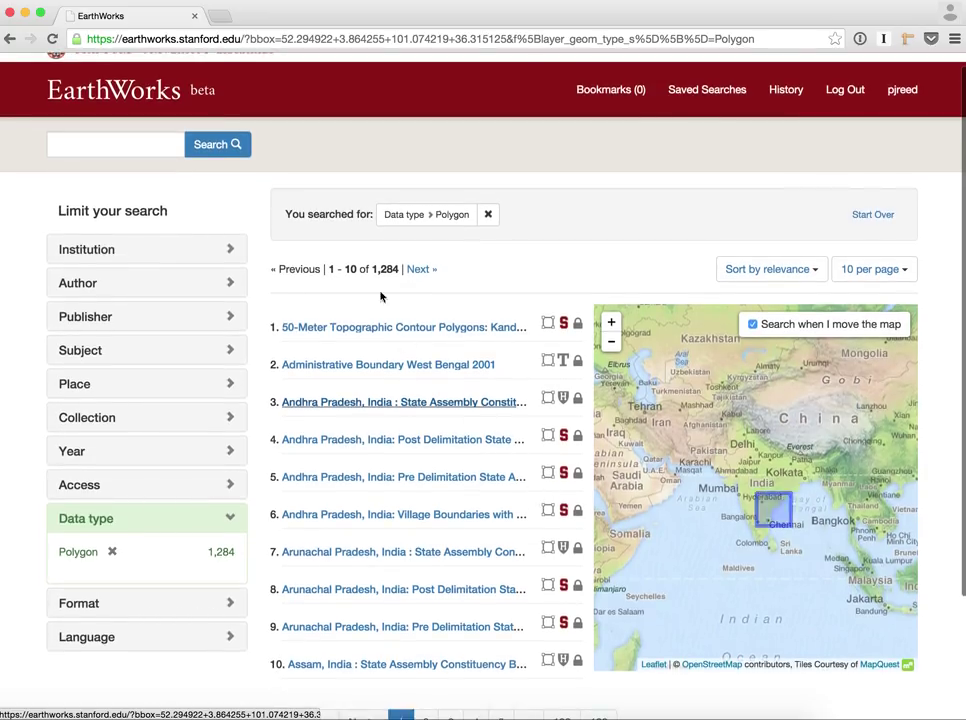
Add the keyword 'voting' to the polygon search, narrowing it to 486 records
{"action": "left_click", "coordinate": [142, 144]}
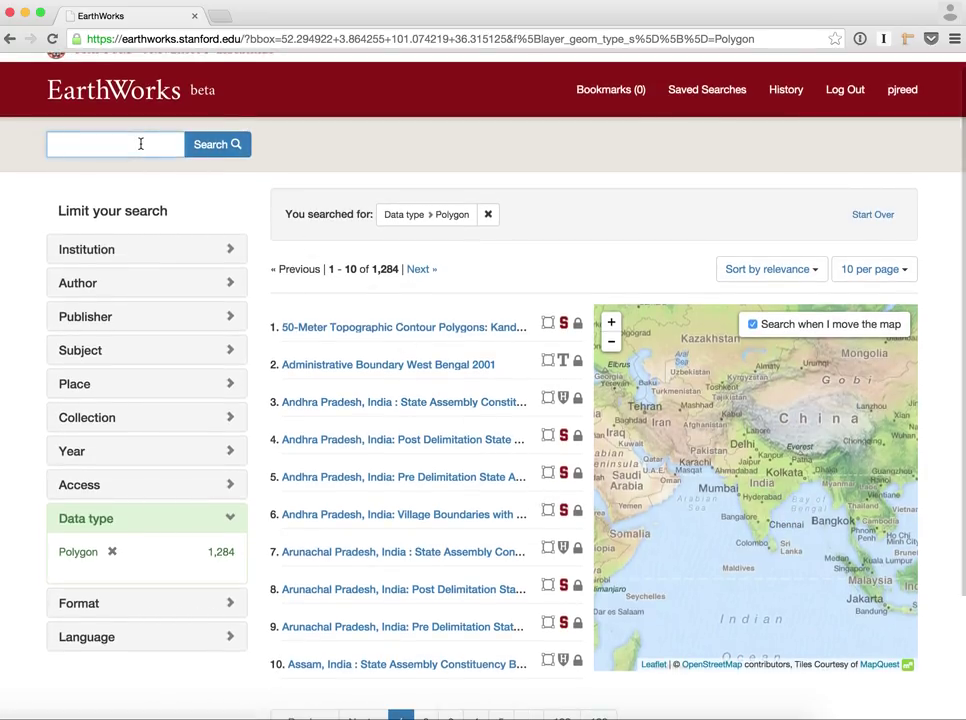
{"action": "type", "text": "voting"}
{"action": "key", "text": "Return"}
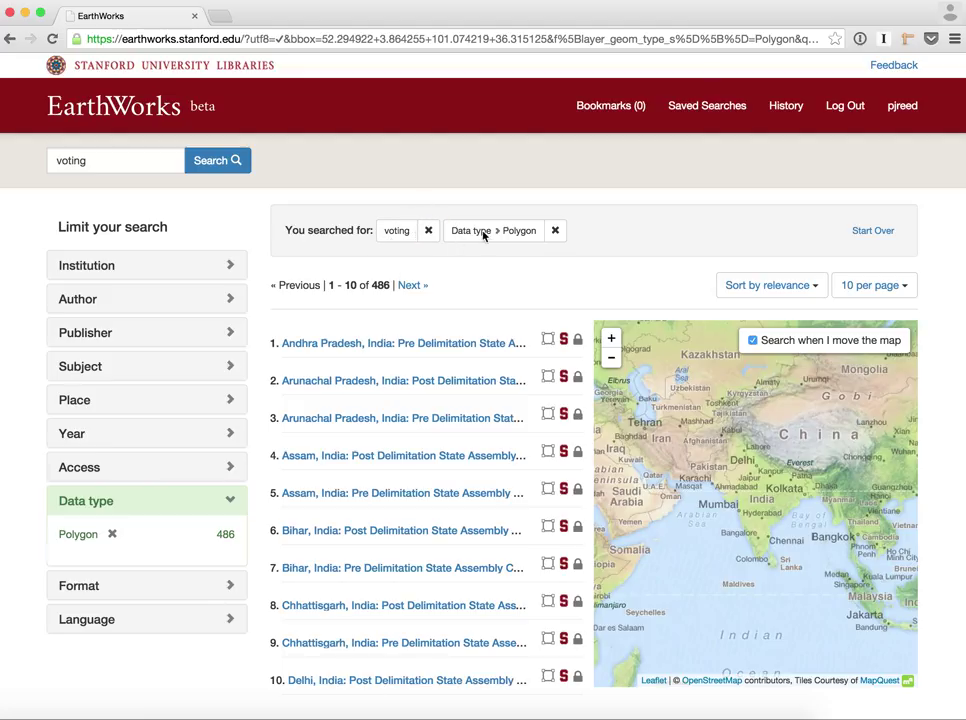
Expand the first Andhra Pradesh result to preview its abstract
{"action": "mouse_move", "coordinate": [436, 340]}
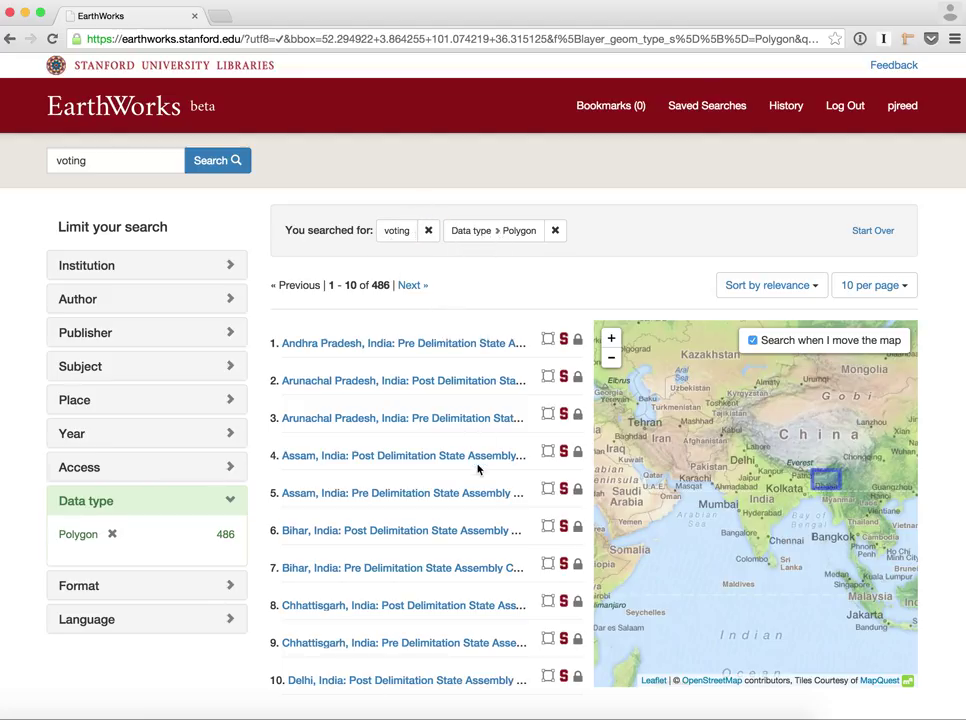
{"action": "mouse_move", "coordinate": [556, 342]}
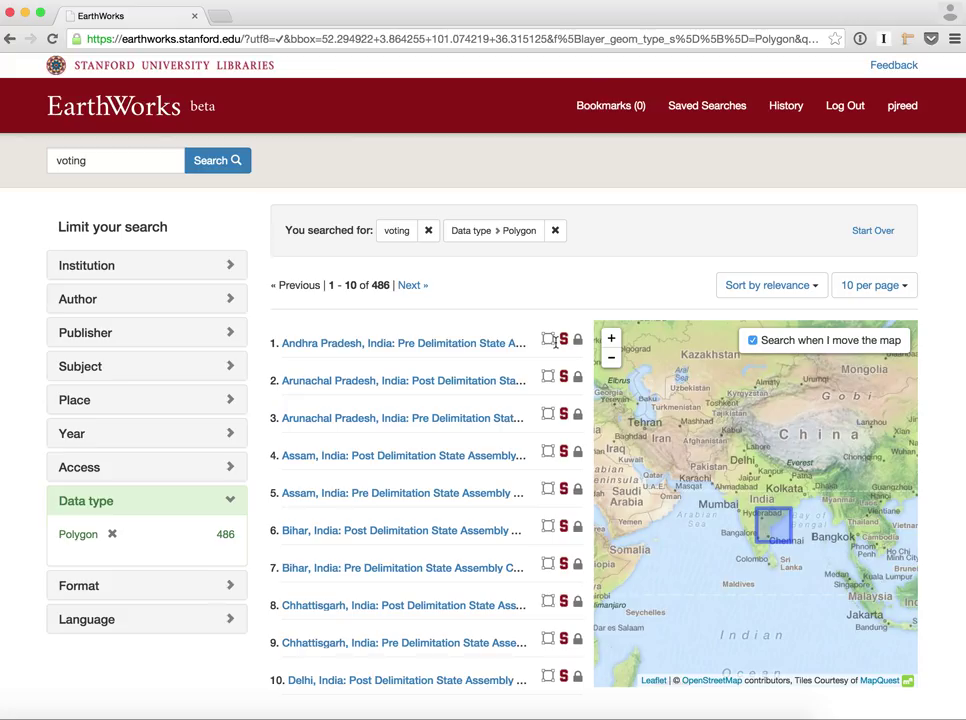
{"action": "left_click", "coordinate": [556, 342]}
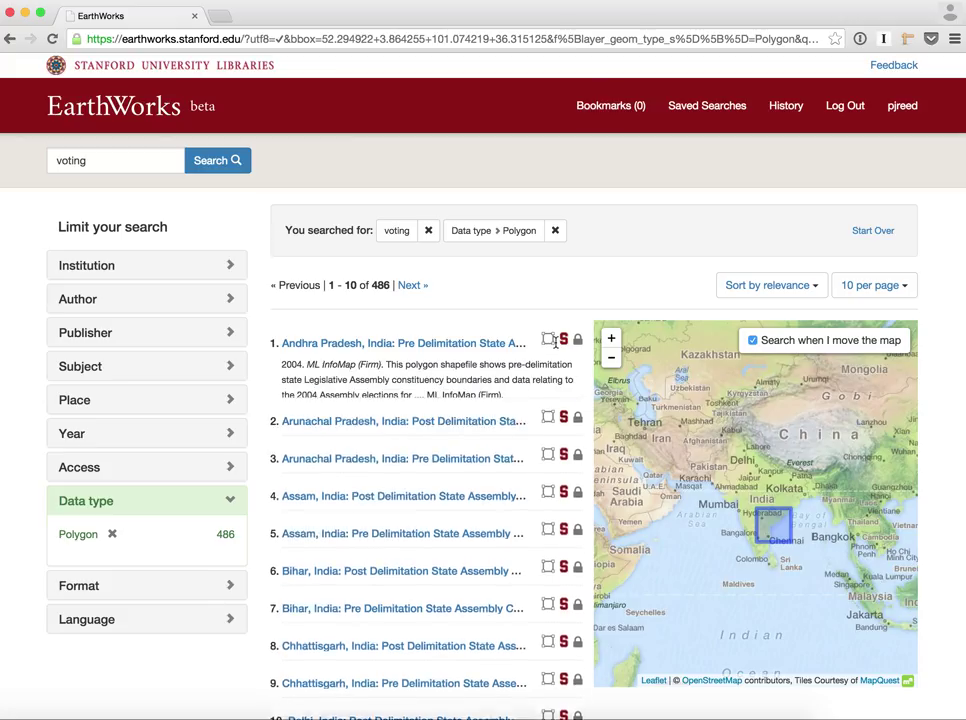
Open the Andhra Pradesh 2004 pre-delimitation constituency record and view its boundary map
{"action": "left_click", "coordinate": [461, 345]}
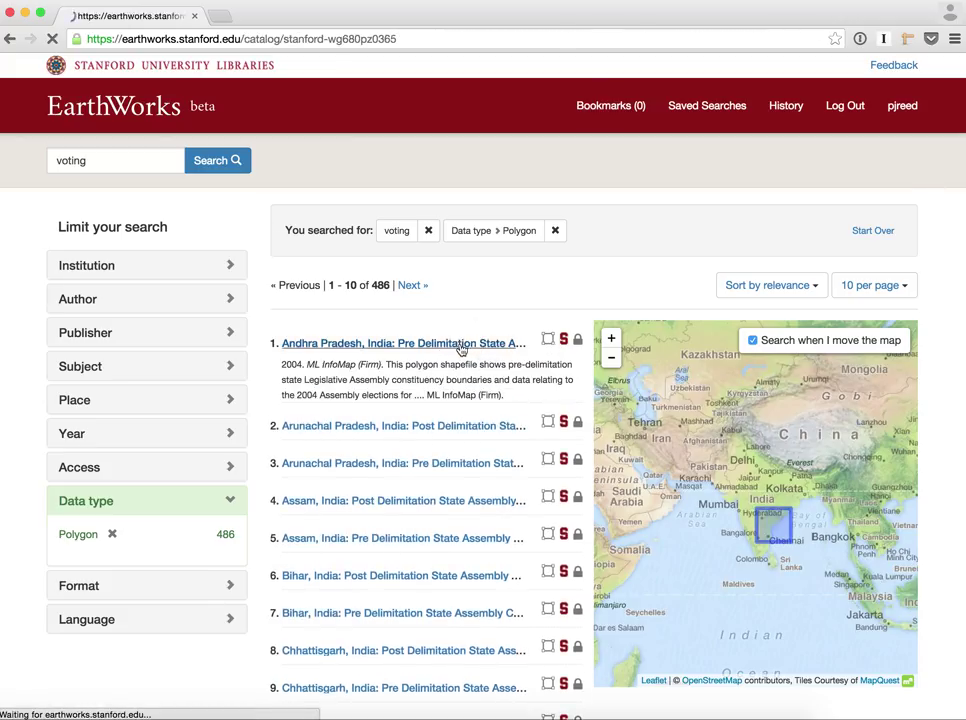
{"action": "scroll", "coordinate": [475, 548], "scroll_direction": "down", "scroll_amount": 3}
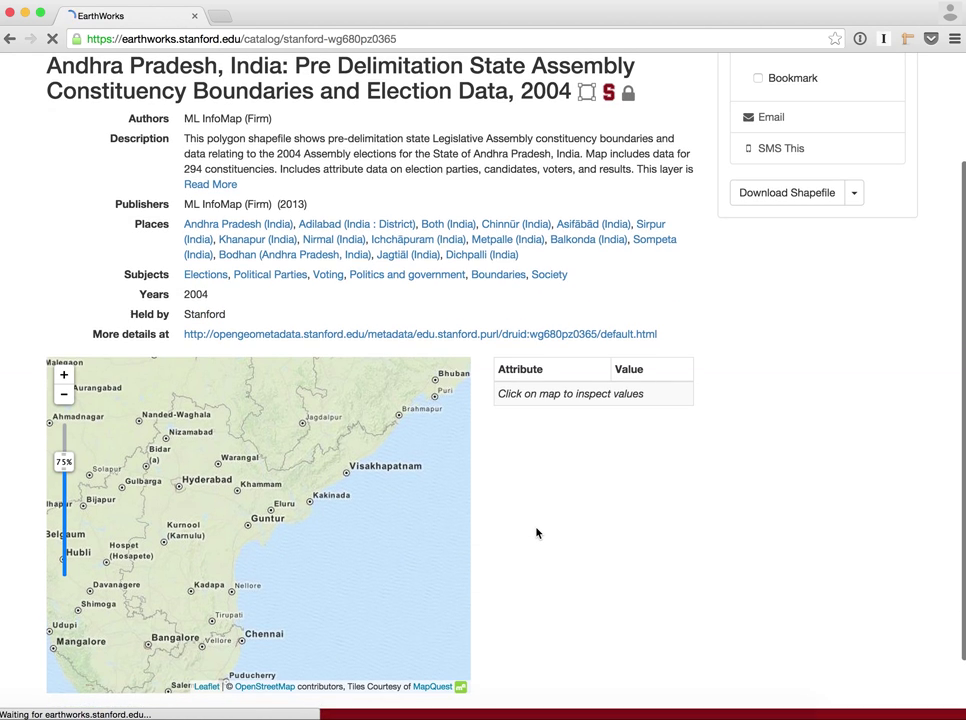
{"action": "scroll", "coordinate": [536, 533], "scroll_direction": "up", "scroll_amount": 2}
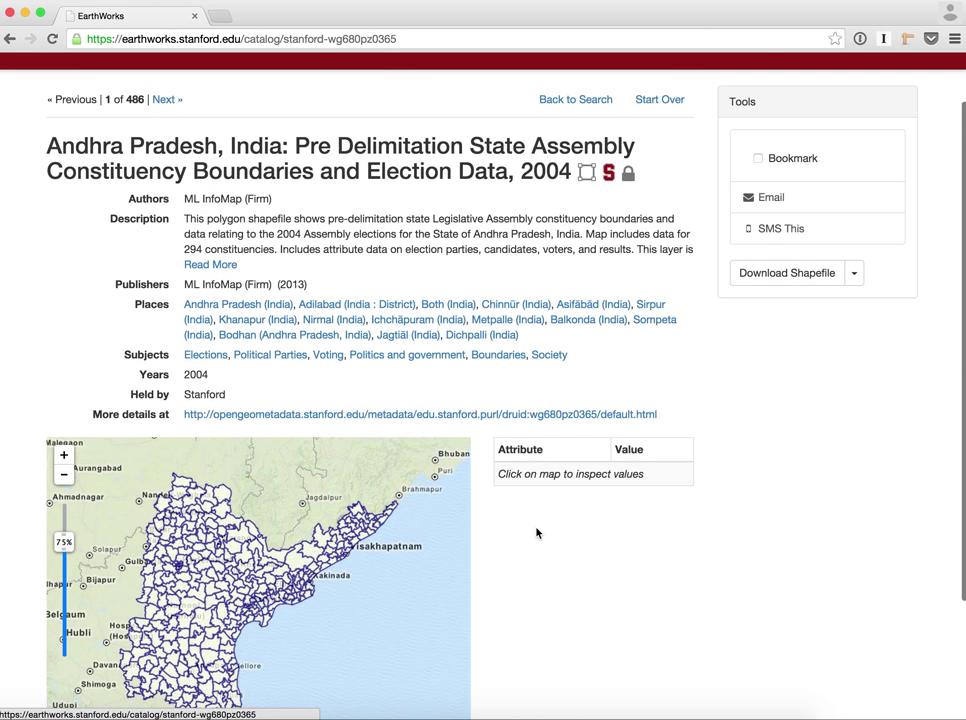
{"action": "scroll", "coordinate": [521, 582], "scroll_direction": "down", "scroll_amount": 1}
{"action": "scroll", "coordinate": [521, 582], "scroll_direction": "up", "scroll_amount": 1}
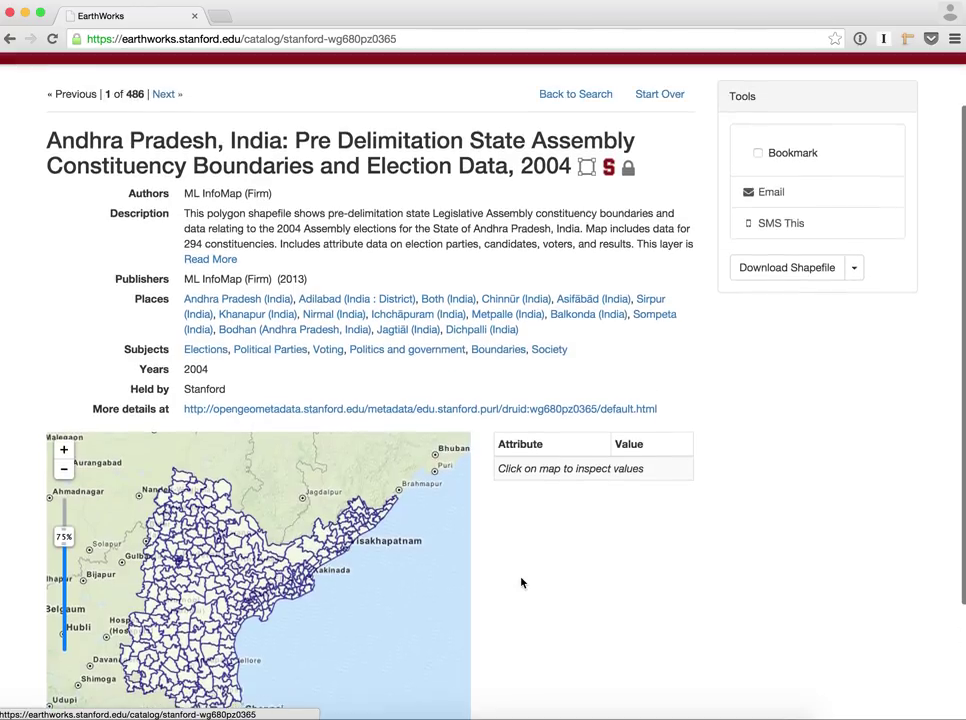
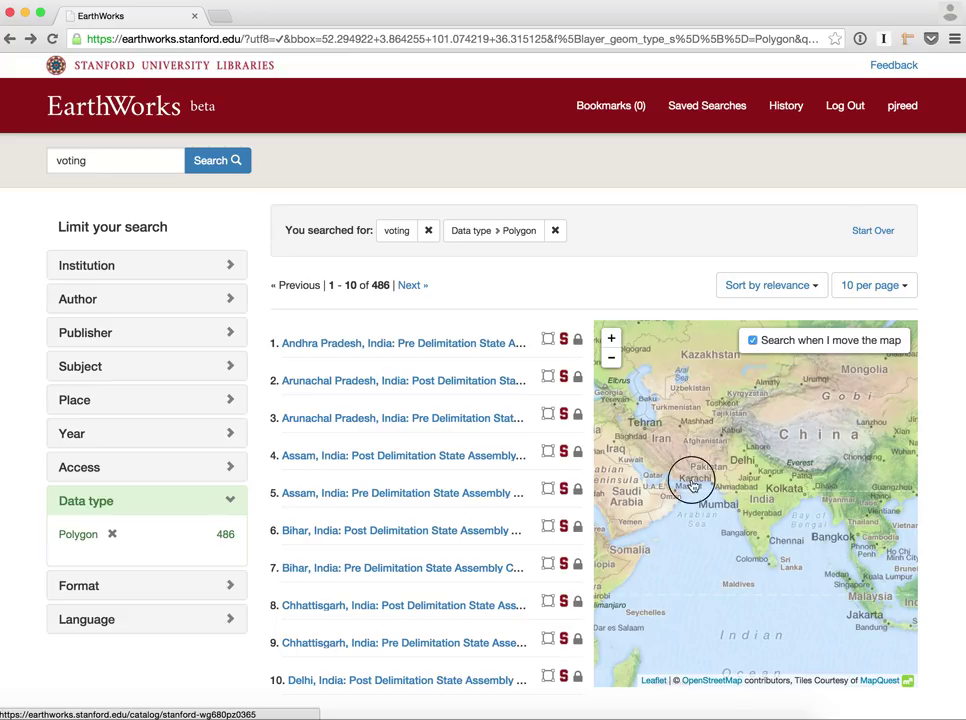
Turn off 'Search when I move the map' for the polygon voting results
{"action": "left_click_drag", "start_coordinate": [686, 479], "coordinate": [797, 505]}
{"action": "left_click_drag", "start_coordinate": [629, 380], "coordinate": [770, 479]}
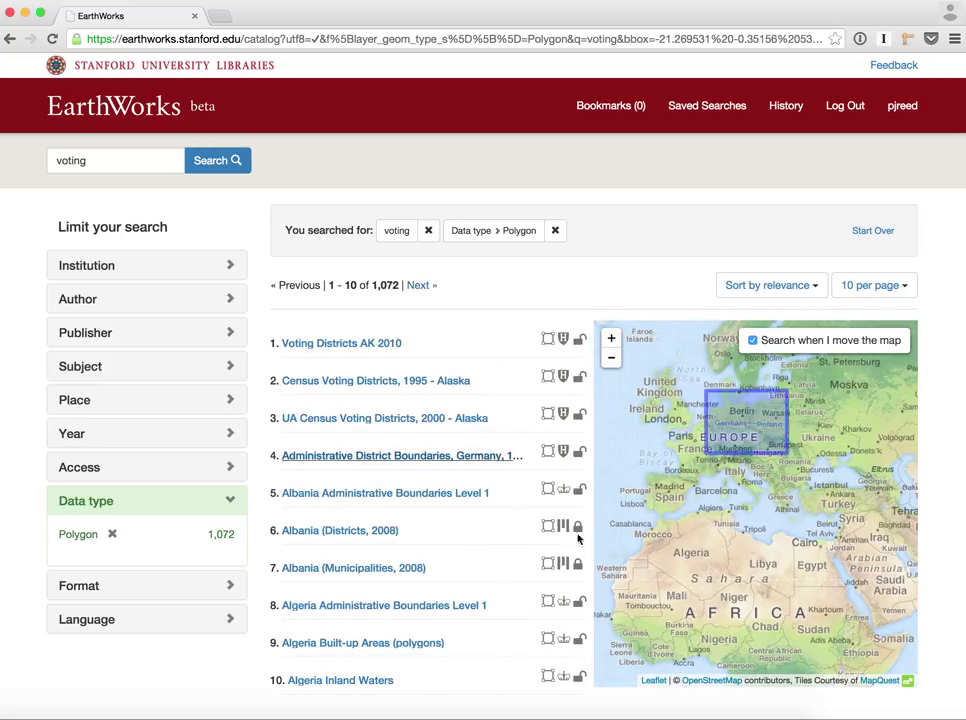
{"action": "scroll", "coordinate": [733, 478], "scroll_direction": "up", "scroll_amount": 2}
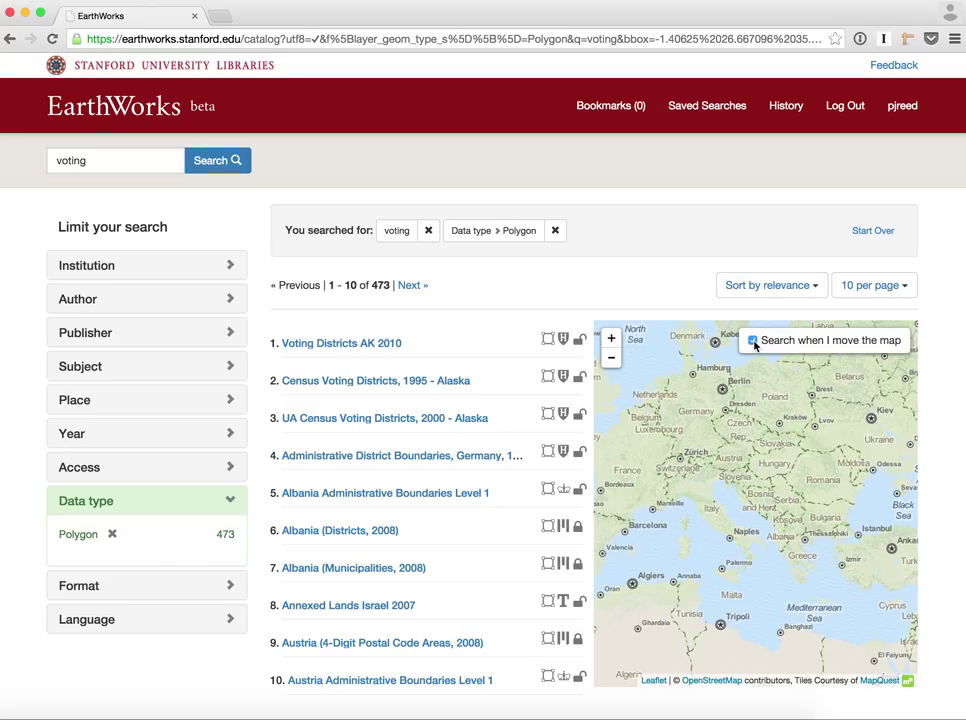
{"action": "left_click", "coordinate": [753, 341]}
Frame the southeastern US on the map and redo the search there, getting 1,406 results
{"action": "left_click_drag", "start_coordinate": [726, 498], "coordinate": [782, 521]}
{"action": "left_click_drag", "start_coordinate": [630, 510], "coordinate": [765, 510]}
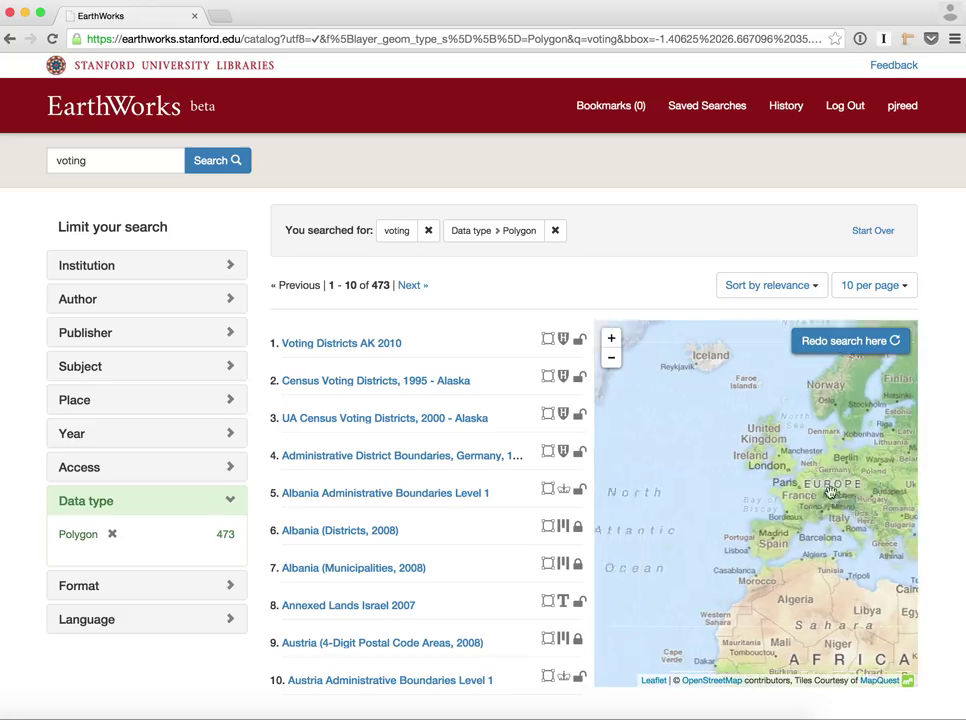
{"action": "left_click_drag", "start_coordinate": [658, 513], "coordinate": [815, 509]}
{"action": "left_click_drag", "start_coordinate": [712, 535], "coordinate": [757, 551]}
{"action": "scroll", "coordinate": [757, 551], "scroll_direction": "up", "scroll_amount": 4}
{"action": "left_click_drag", "start_coordinate": [793, 459], "coordinate": [680, 530]}
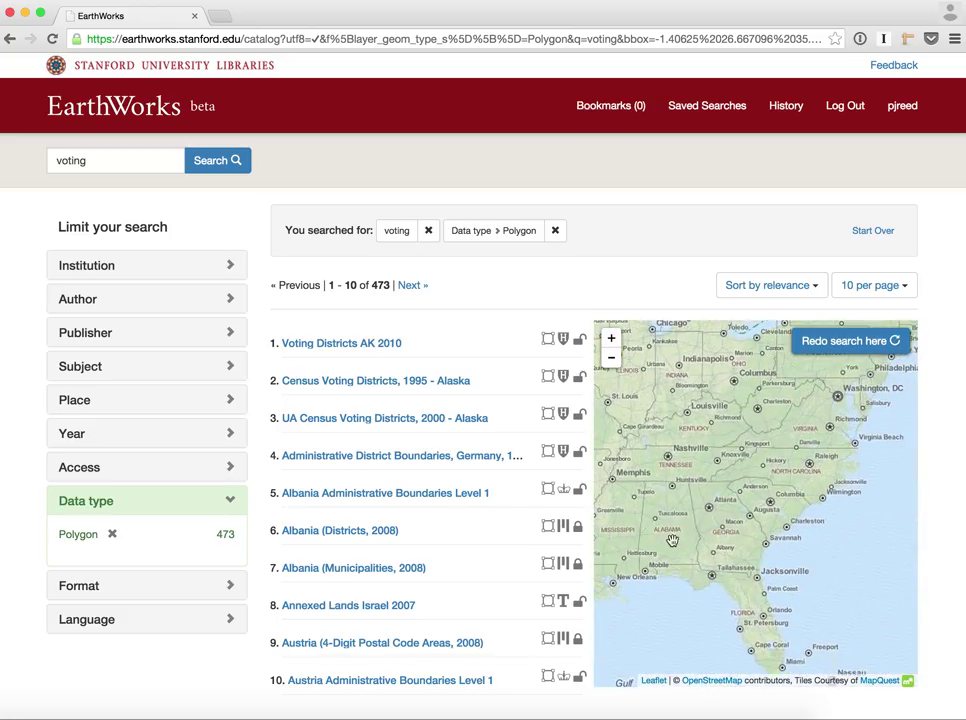
{"action": "left_click", "coordinate": [815, 343]}
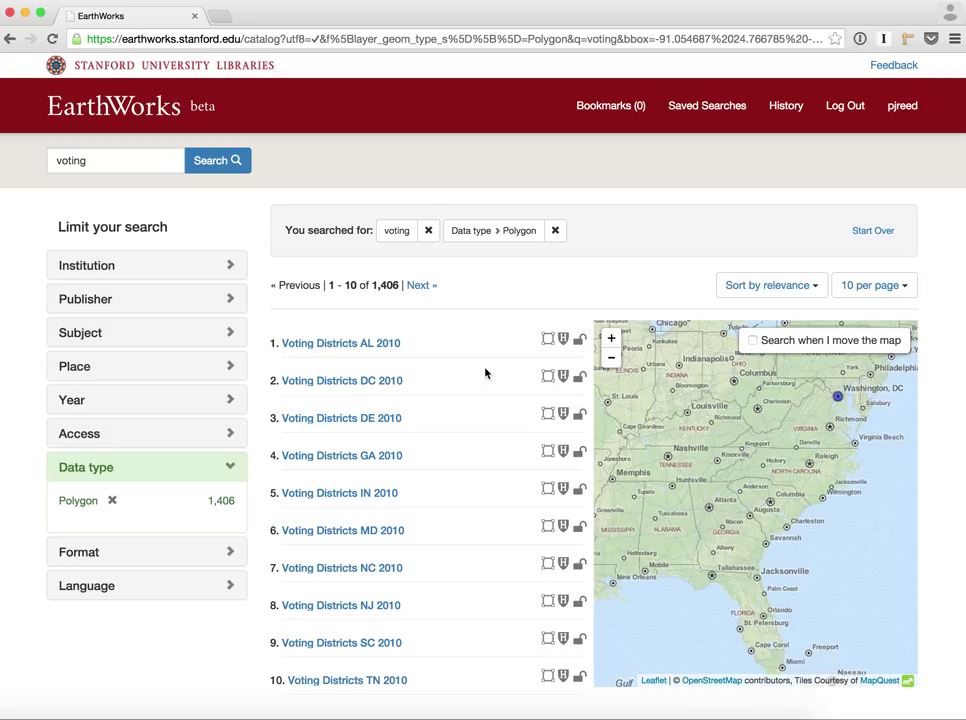
Review the Publisher, Institution, Access and Place facet breakdowns of the results
{"action": "left_click", "coordinate": [194, 298]}
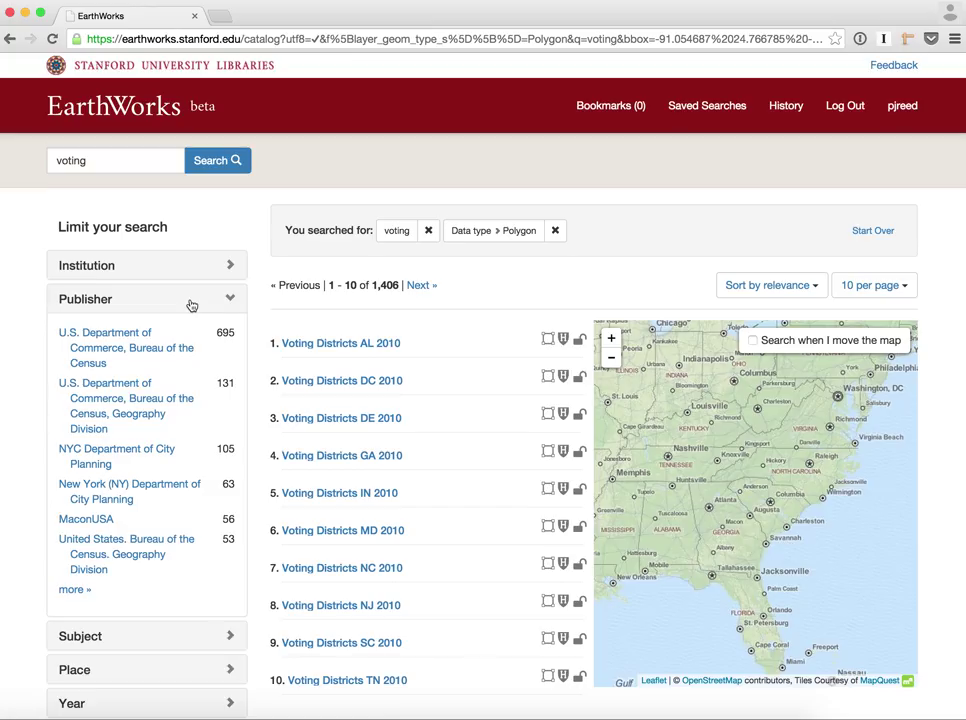
{"action": "scroll", "coordinate": [191, 305], "scroll_direction": "down", "scroll_amount": 1}
{"action": "scroll", "coordinate": [191, 305], "scroll_direction": "down", "scroll_amount": 3}
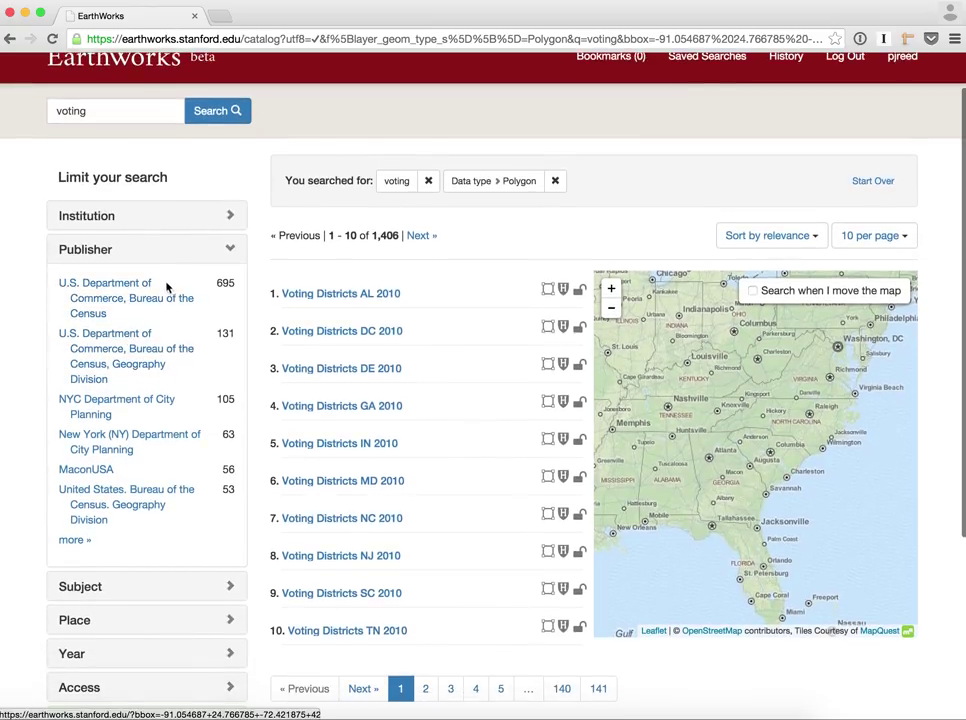
{"action": "left_click", "coordinate": [192, 263]}
{"action": "left_click", "coordinate": [208, 219]}
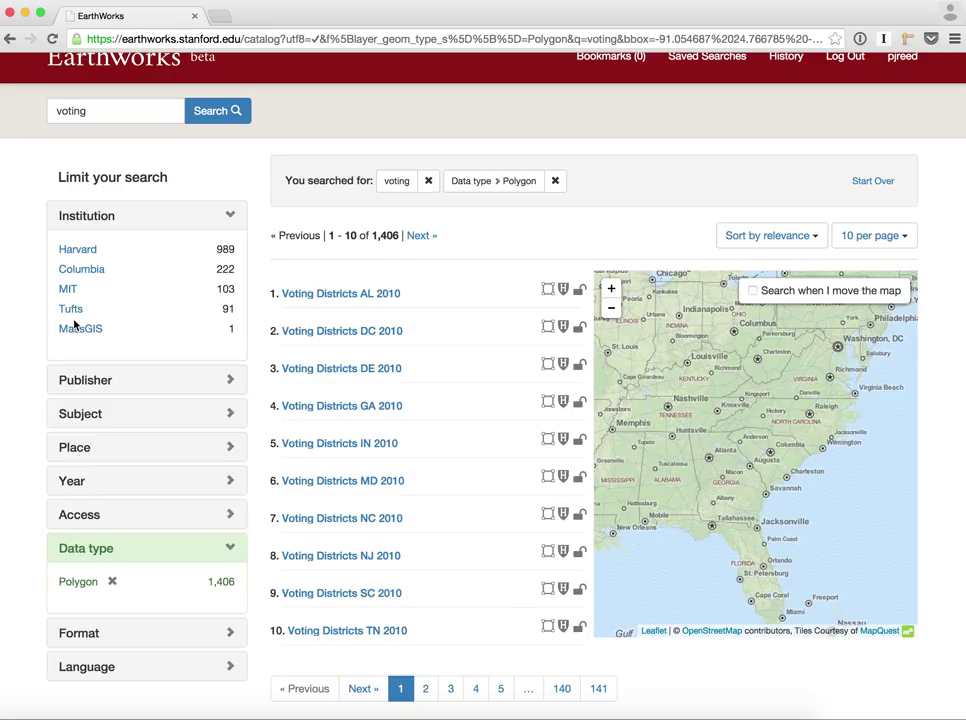
{"action": "left_click", "coordinate": [147, 514]}
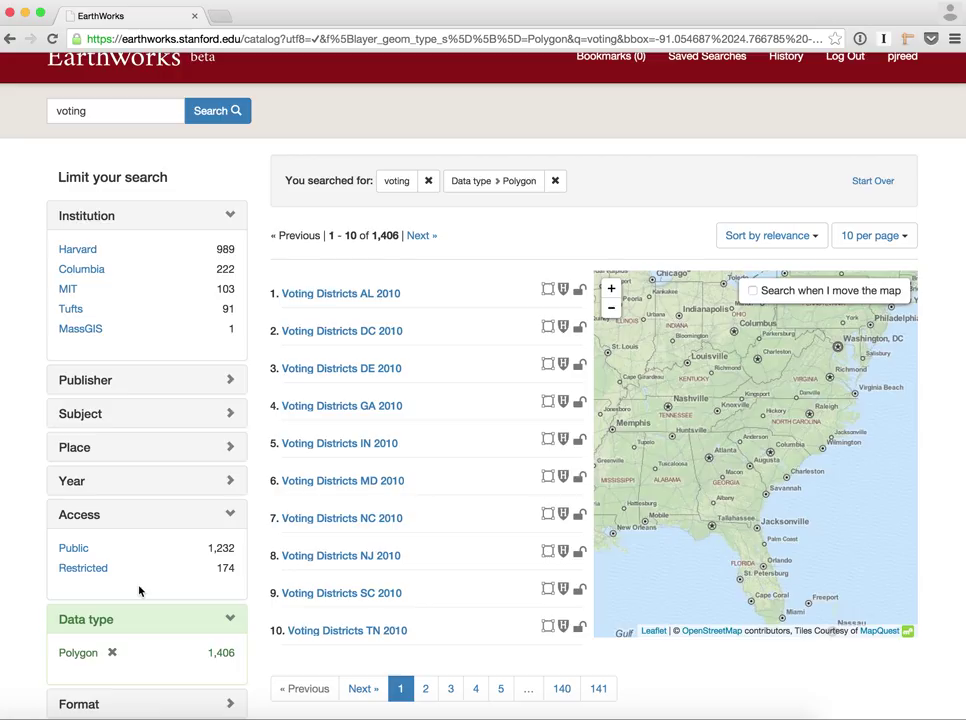
{"action": "left_click", "coordinate": [166, 522]}
{"action": "left_click", "coordinate": [197, 455]}
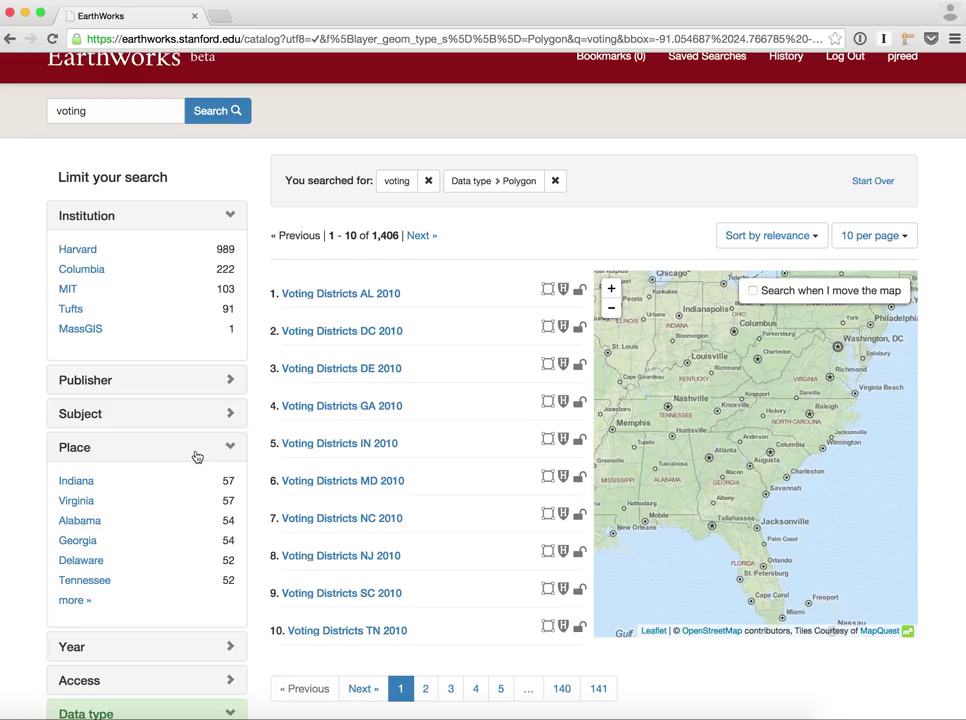
{"action": "left_click", "coordinate": [197, 456]}
Check the Subject and Format facets (all Shapefile), then remove the Polygon data type filter
{"action": "left_click", "coordinate": [211, 420]}
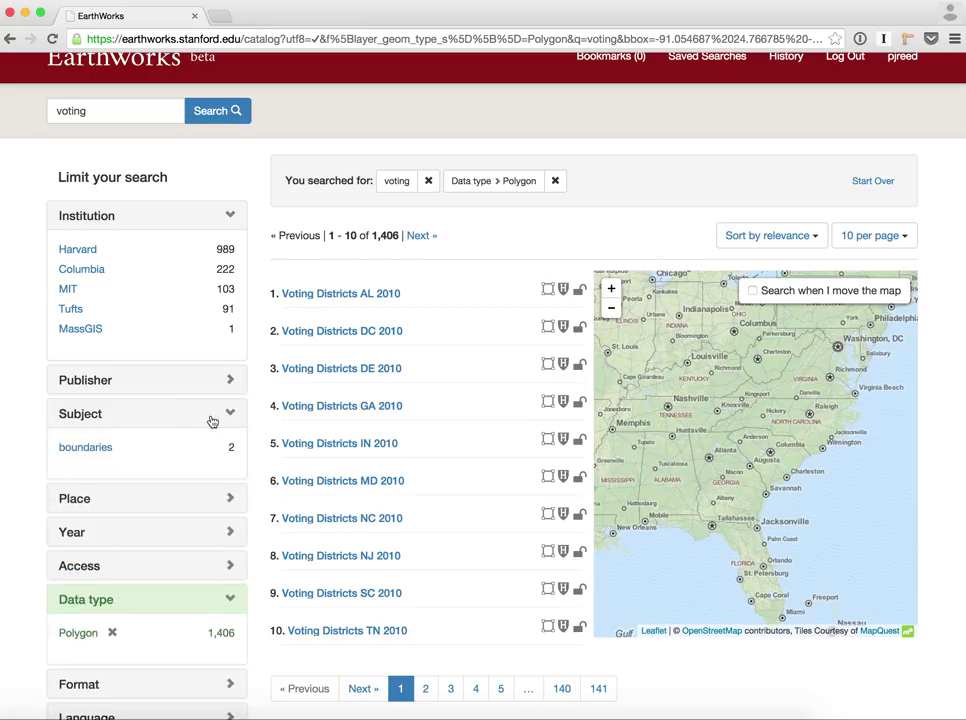
{"action": "left_click", "coordinate": [212, 416]}
{"action": "left_click", "coordinate": [229, 382]}
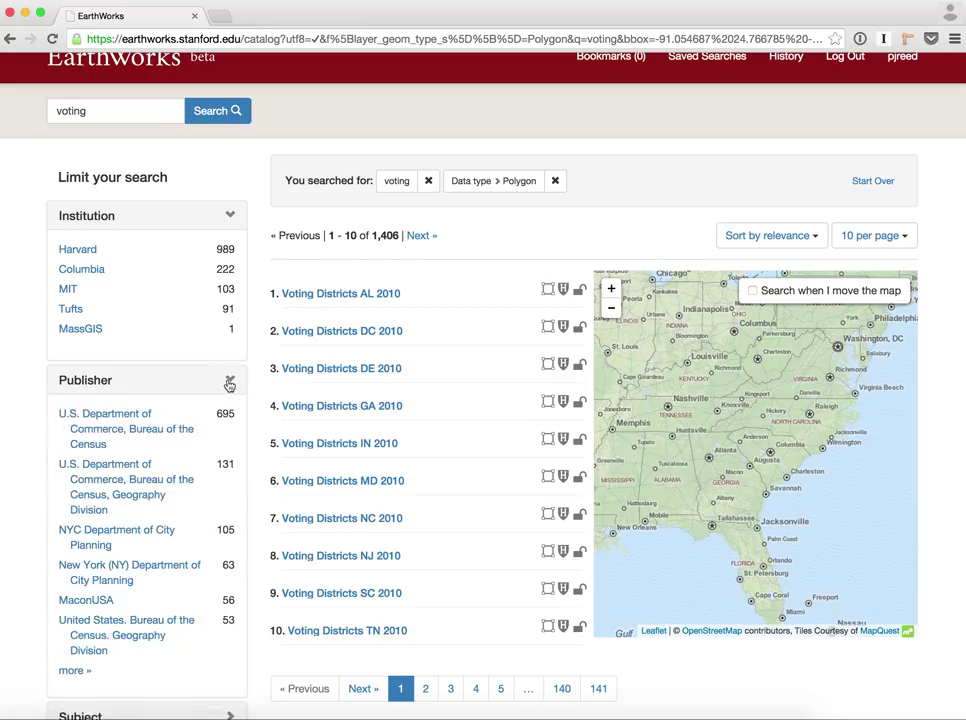
{"action": "left_click", "coordinate": [229, 383]}
{"action": "scroll", "coordinate": [220, 510], "scroll_direction": "down", "scroll_amount": 2}
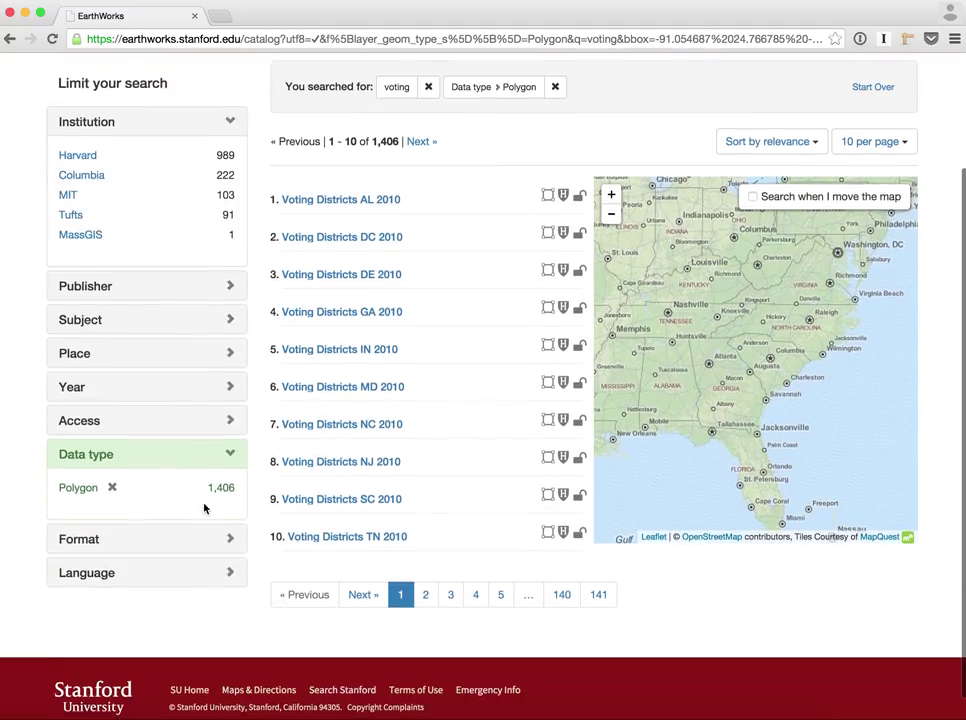
{"action": "left_click", "coordinate": [196, 546]}
{"action": "scroll", "coordinate": [179, 608], "scroll_direction": "down", "scroll_amount": 1}
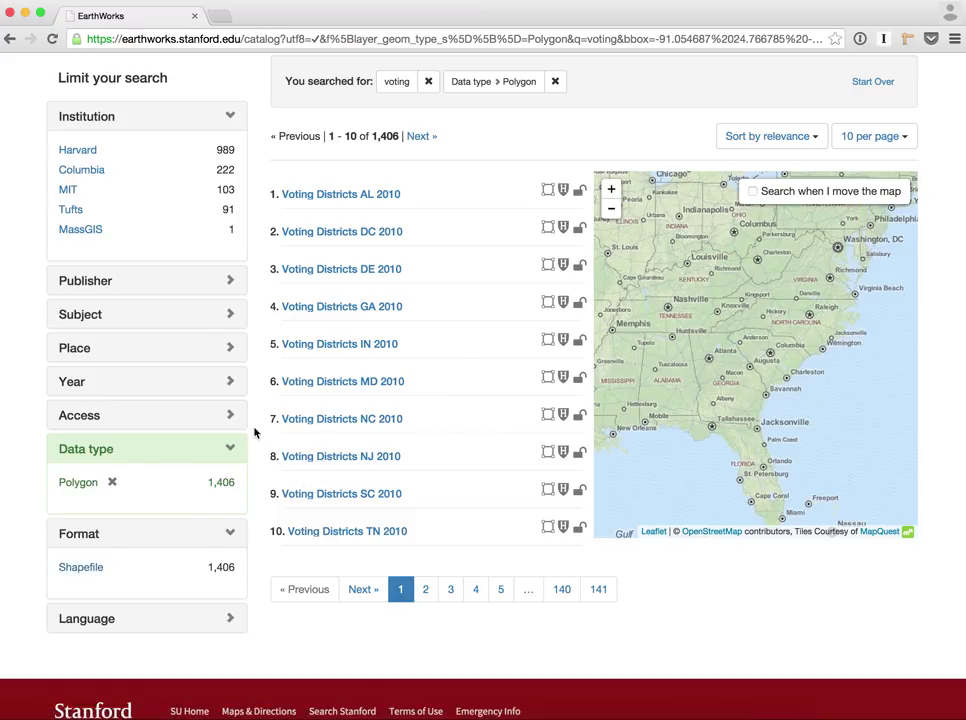
{"action": "left_click", "coordinate": [111, 482]}
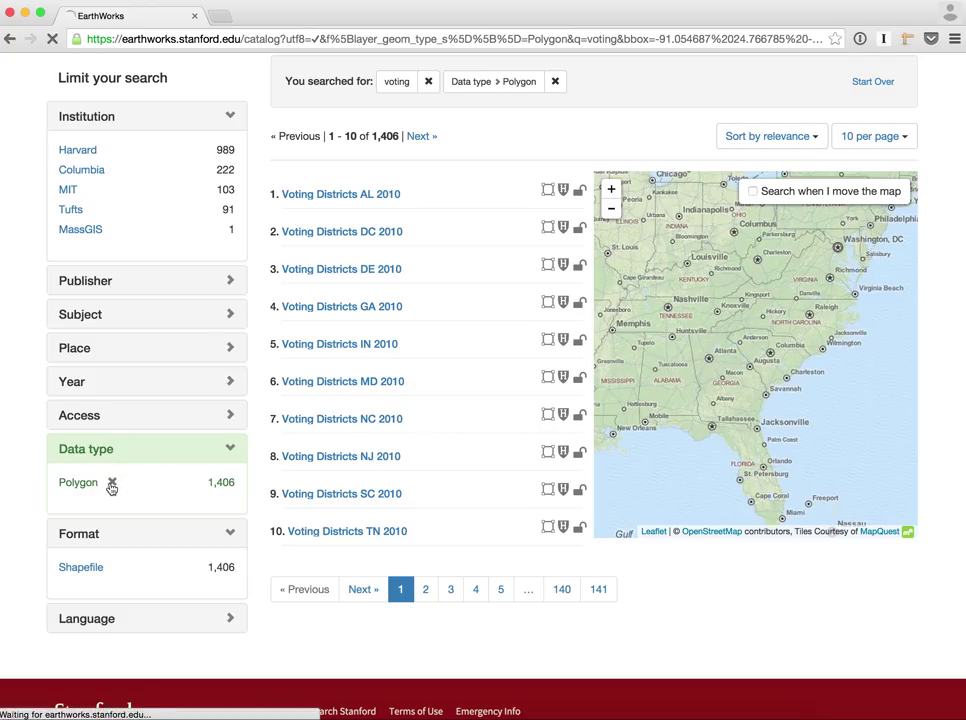
Return to the home page and browse all Stanford institution records, 1,225 datasets
{"action": "left_click", "coordinate": [131, 508]}
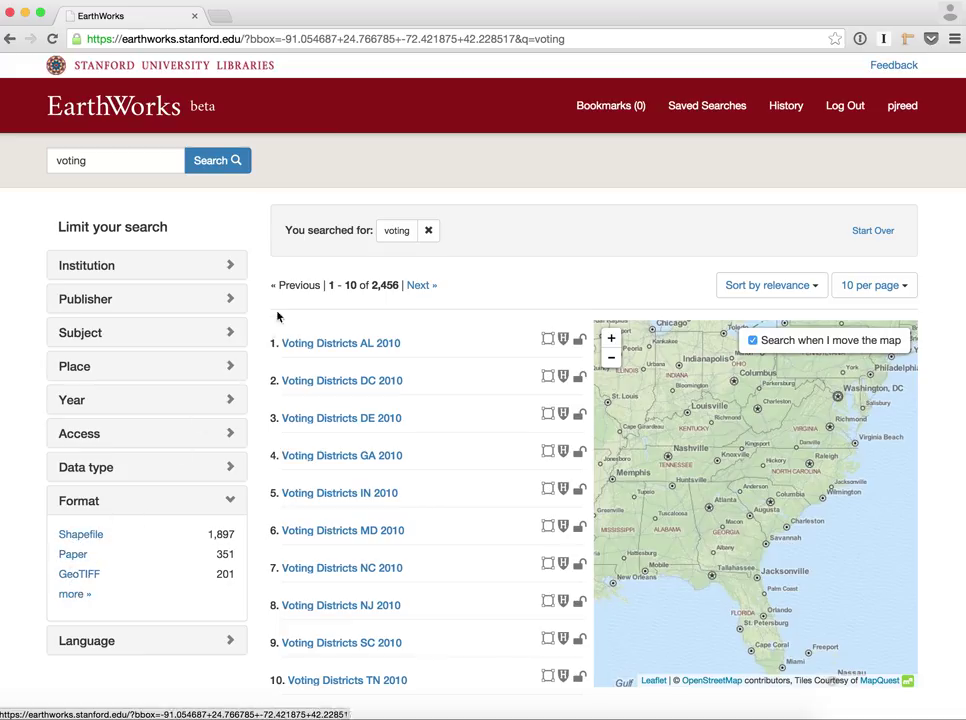
{"action": "left_click", "coordinate": [155, 115]}
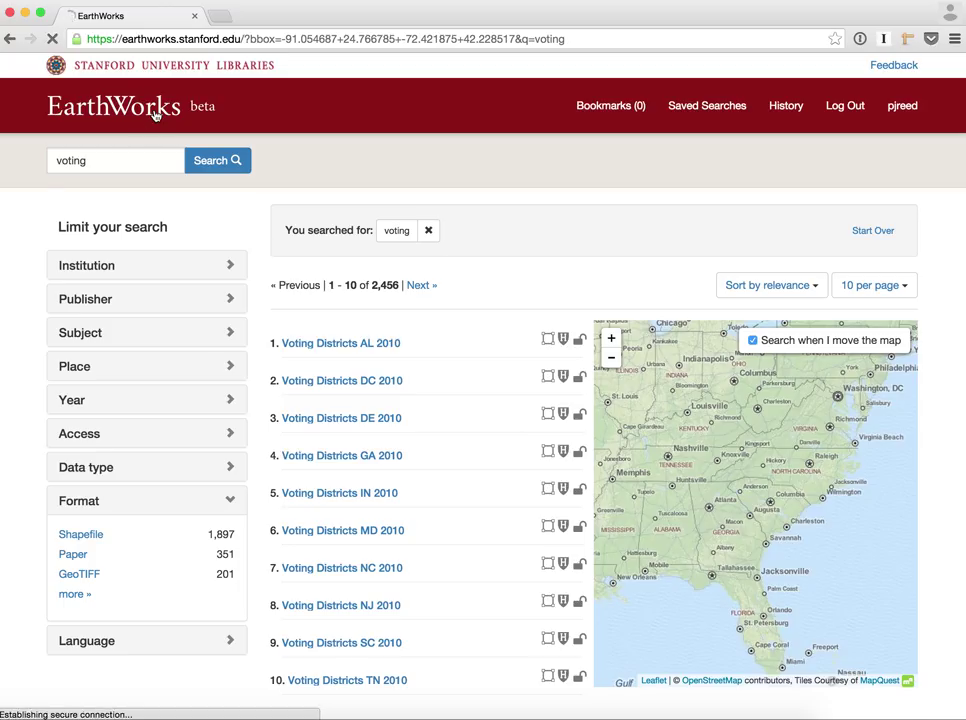
{"action": "scroll", "coordinate": [240, 360], "scroll_direction": "down", "scroll_amount": 2}
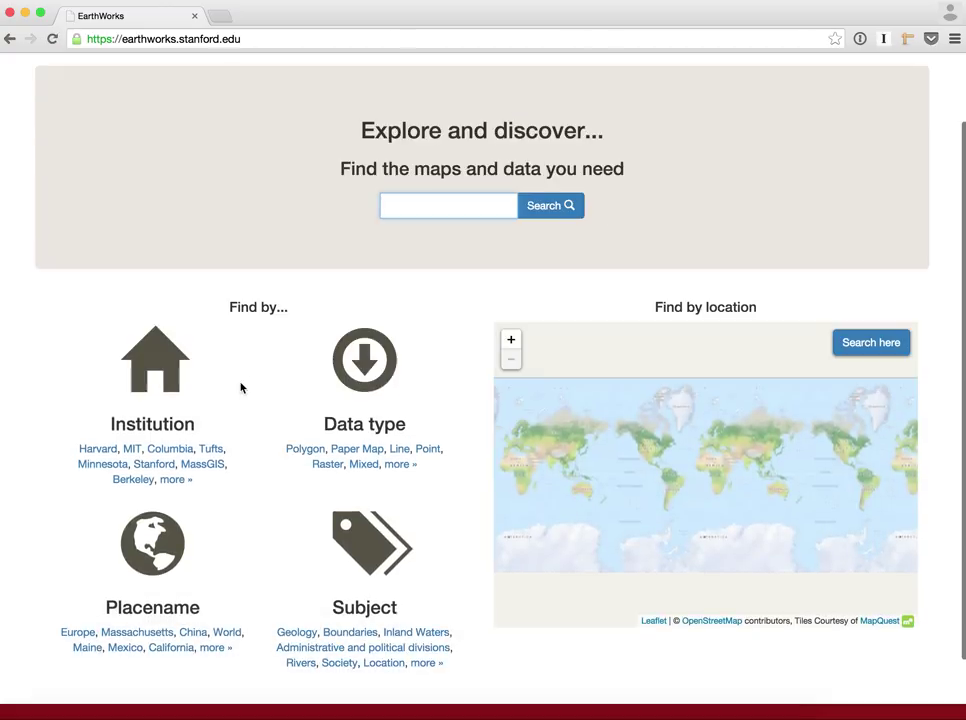
{"action": "left_click", "coordinate": [148, 465]}
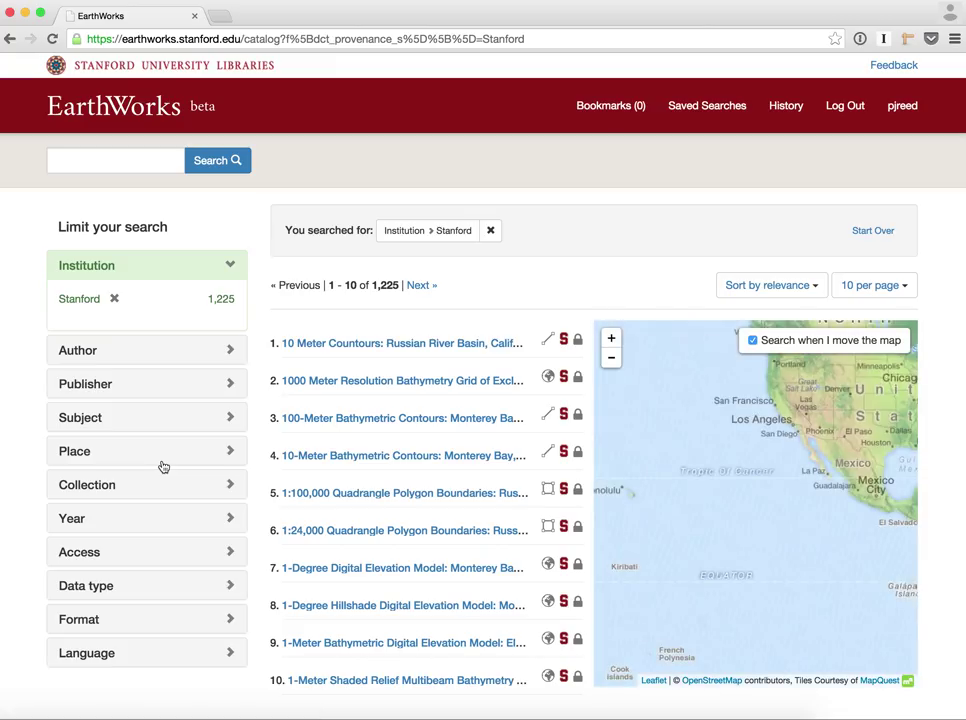
Limit the Stanford results to the year range 1990 to 2013
{"action": "left_click", "coordinate": [158, 518]}
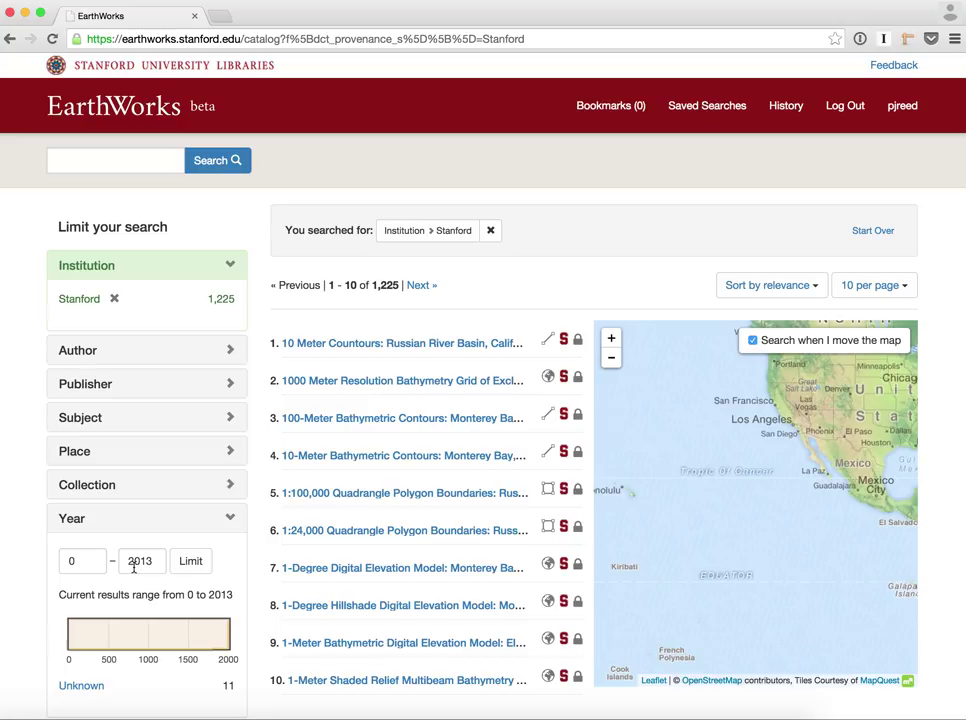
{"action": "double_click", "coordinate": [134, 566]}
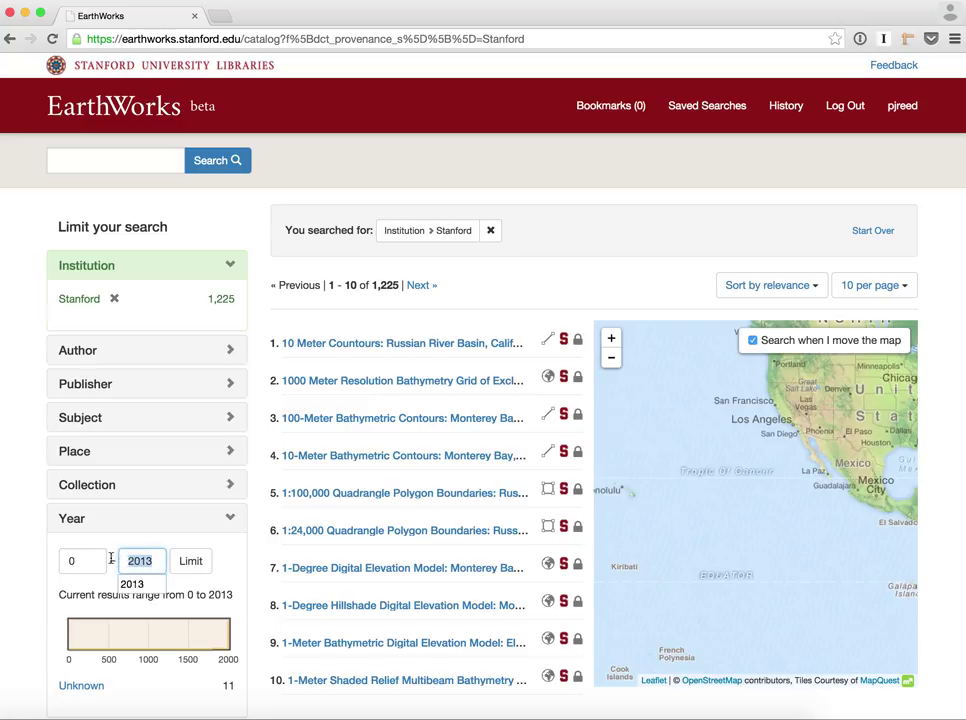
{"action": "double_click", "coordinate": [81, 557]}
{"action": "type", "text": "1"}
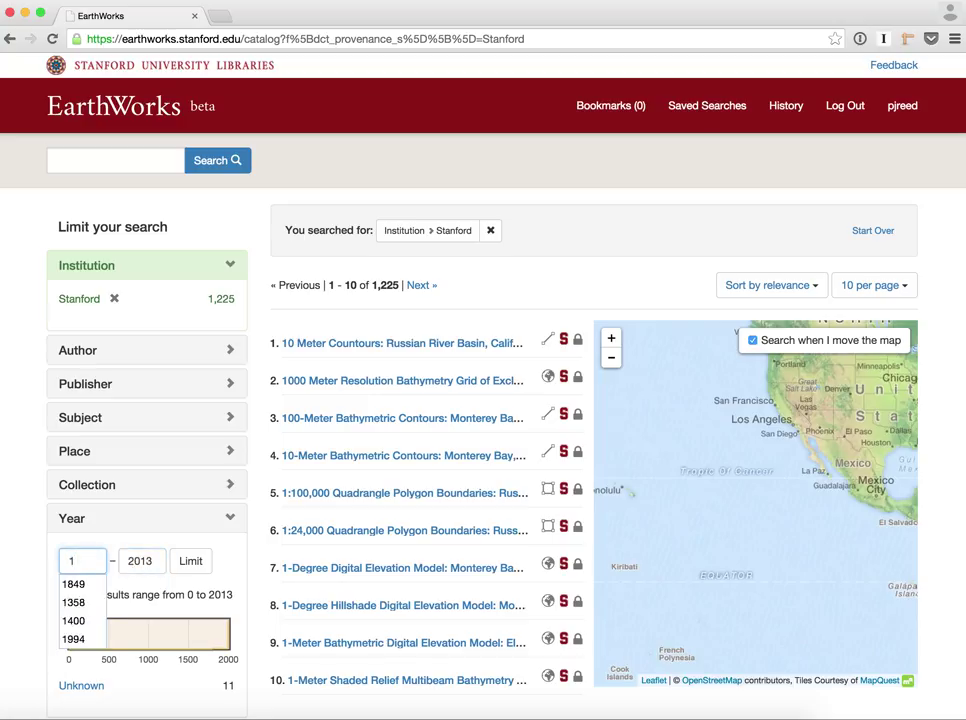
{"action": "type", "text": "990"}
{"action": "left_click", "coordinate": [197, 566]}
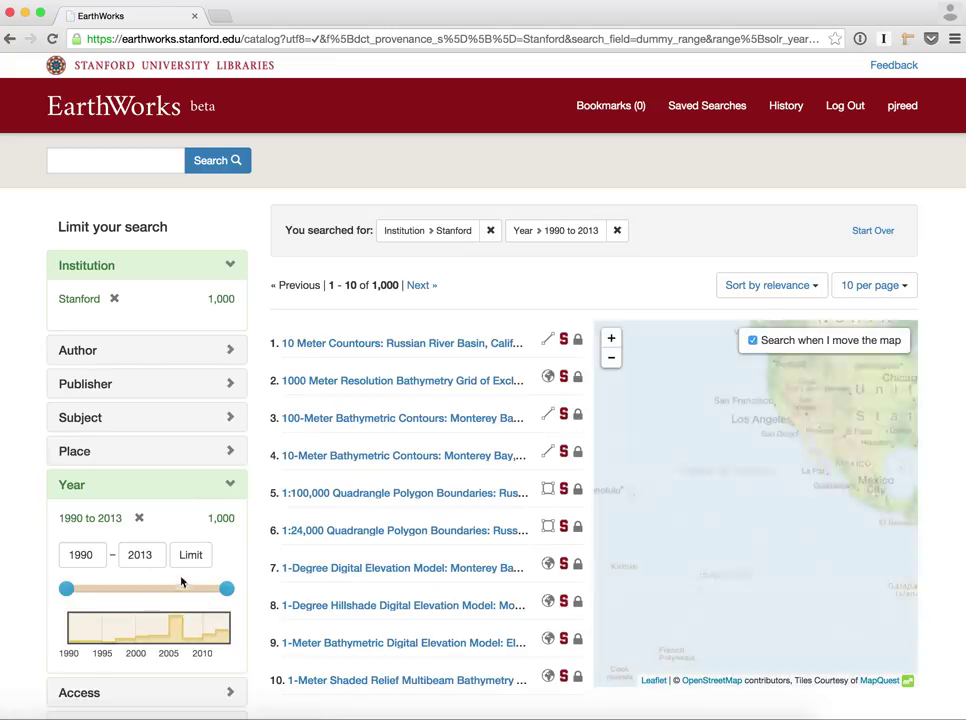
Narrow the year range to 2004–2008 with the slider, leaving 479 datasets
{"action": "scroll", "coordinate": [216, 578], "scroll_direction": "down", "scroll_amount": 2}
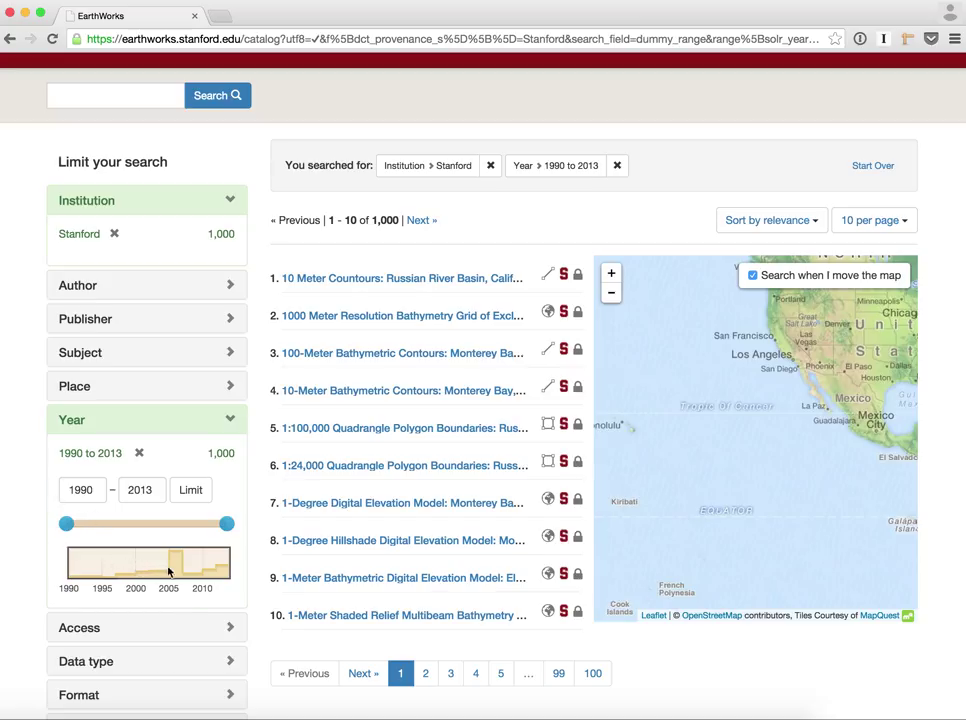
{"action": "mouse_move", "coordinate": [174, 573]}
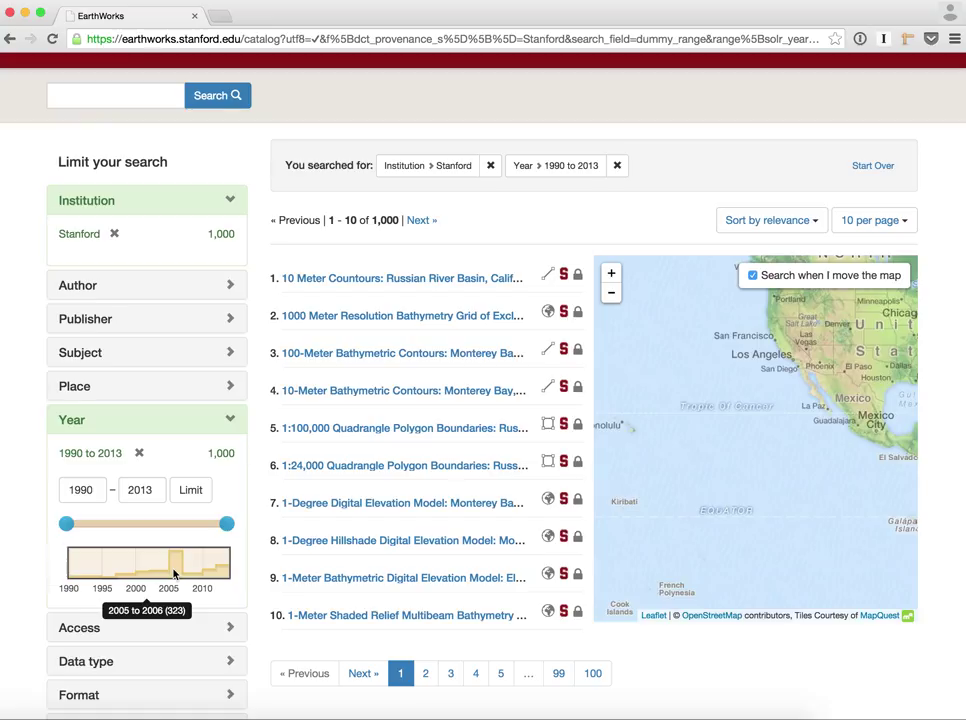
{"action": "left_click_drag", "start_coordinate": [66, 524], "coordinate": [163, 528]}
{"action": "left_click_drag", "start_coordinate": [226, 524], "coordinate": [189, 530]}
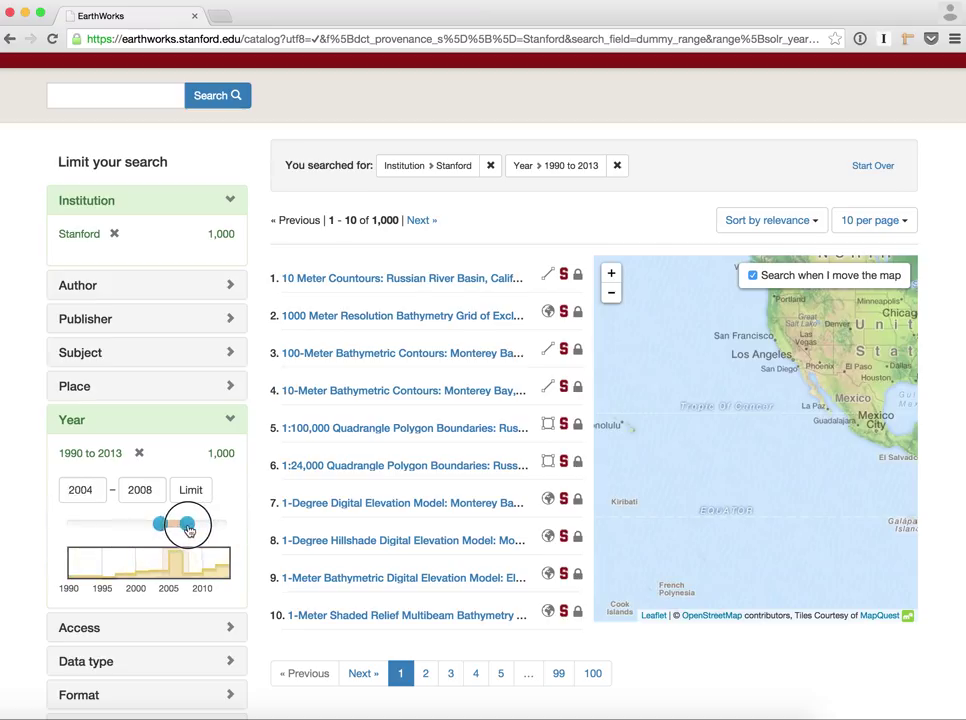
{"action": "left_click", "coordinate": [191, 494]}
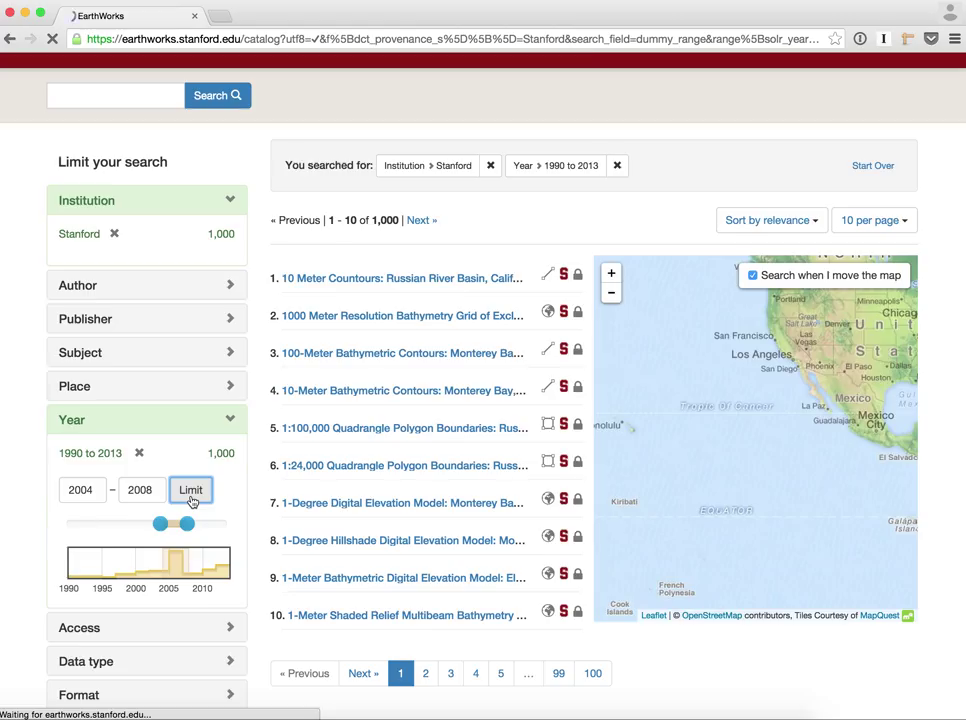
{"action": "scroll", "coordinate": [336, 544], "scroll_direction": "down", "scroll_amount": 1}
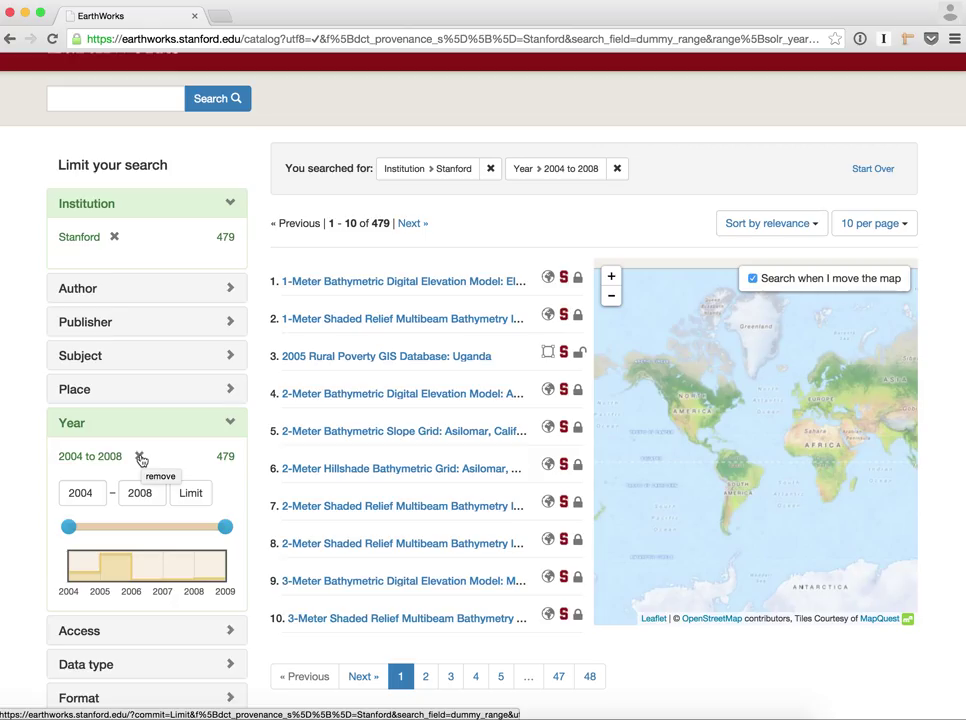
Remove the 2004 to 2008 year facet, restoring all 1,225 Stanford datasets
{"action": "left_click", "coordinate": [141, 457]}
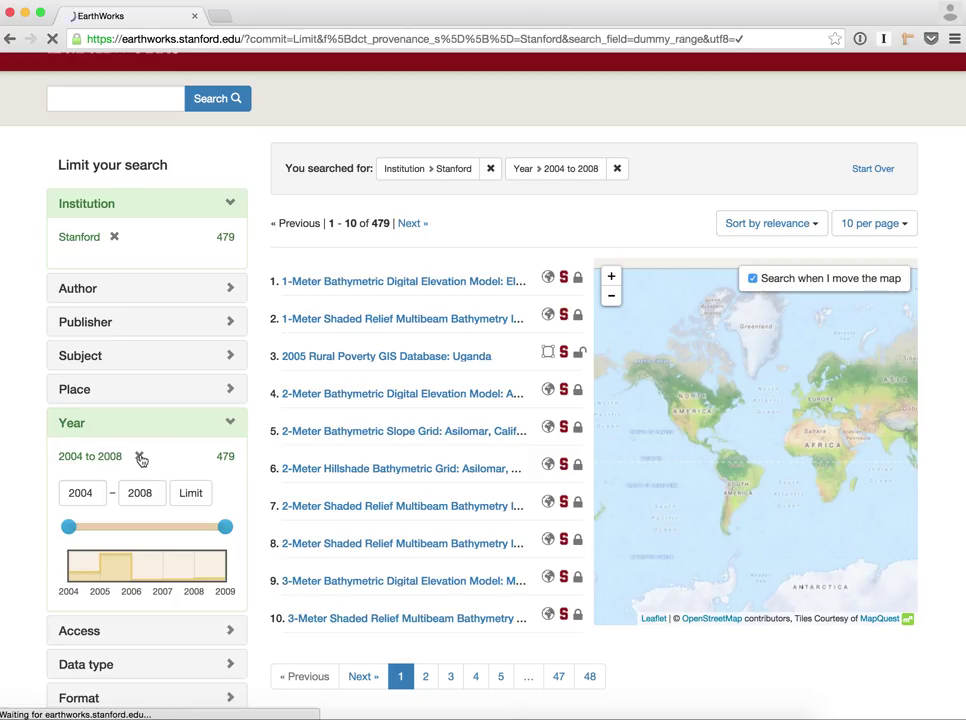
{"action": "scroll", "coordinate": [430, 478], "scroll_direction": "down", "scroll_amount": 2}
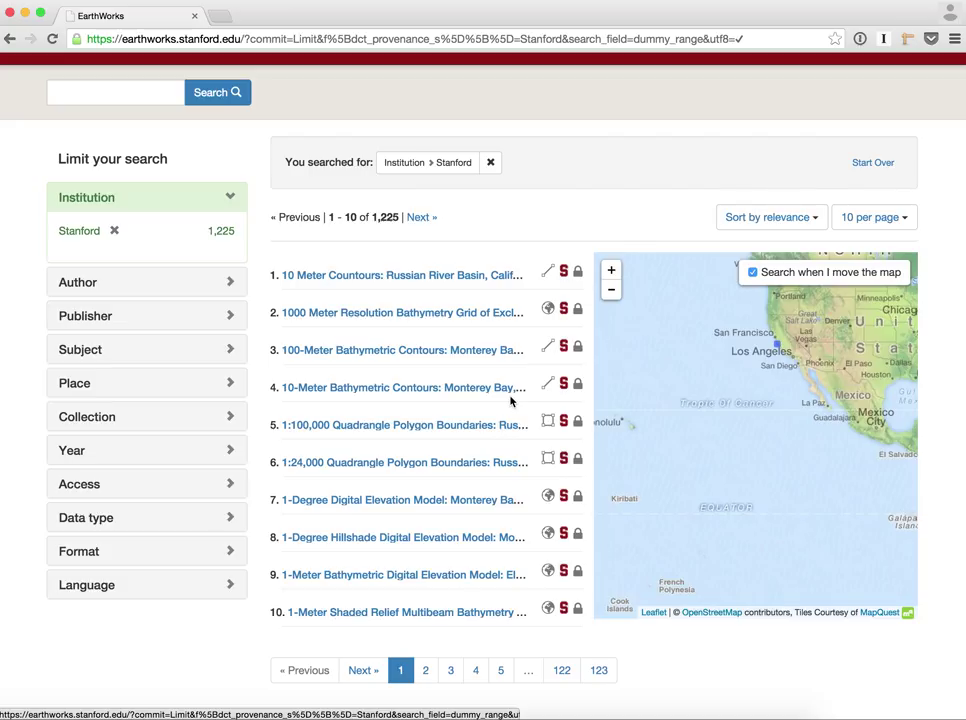
{"action": "scroll", "coordinate": [510, 401], "scroll_direction": "up", "scroll_amount": 2}
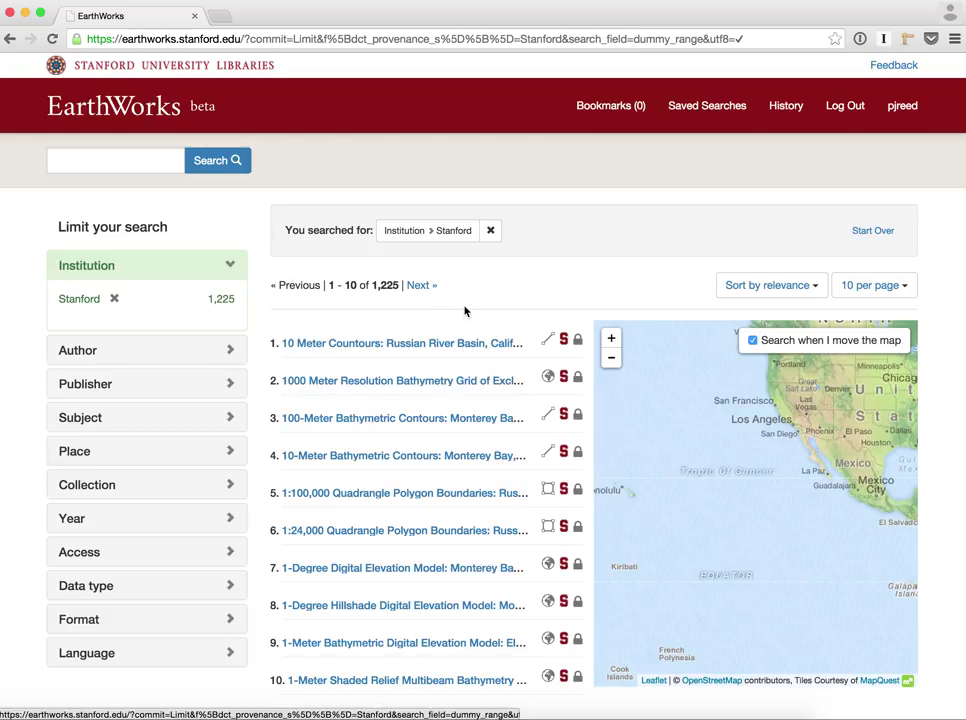
Save the Institution: Stanford search from the History page
{"action": "left_click", "coordinate": [785, 107]}
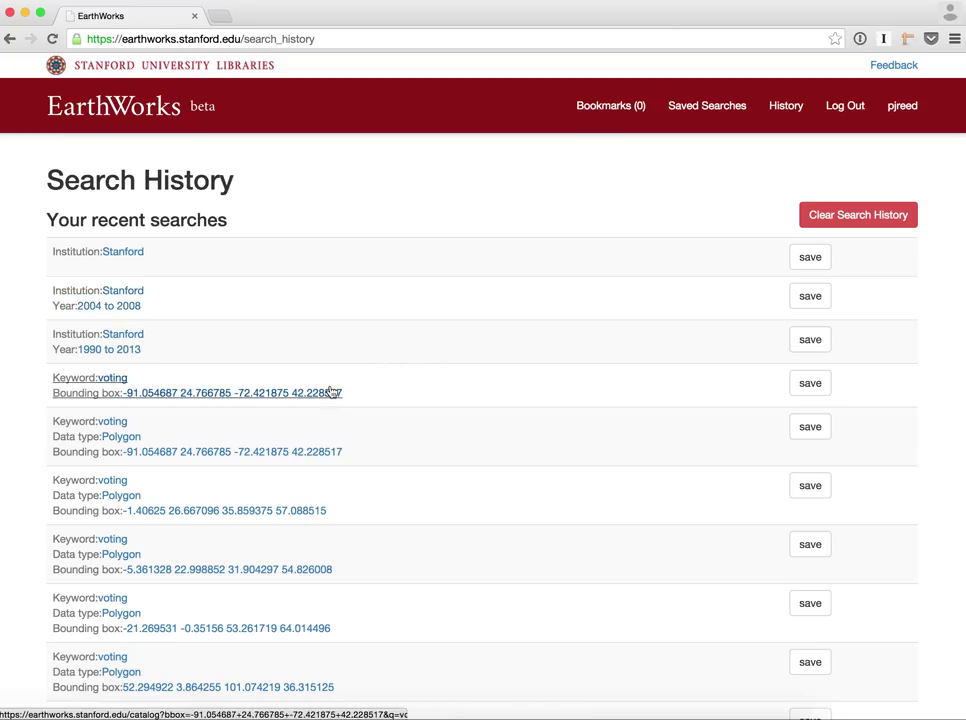
{"action": "scroll", "coordinate": [289, 539], "scroll_direction": "down", "scroll_amount": 5}
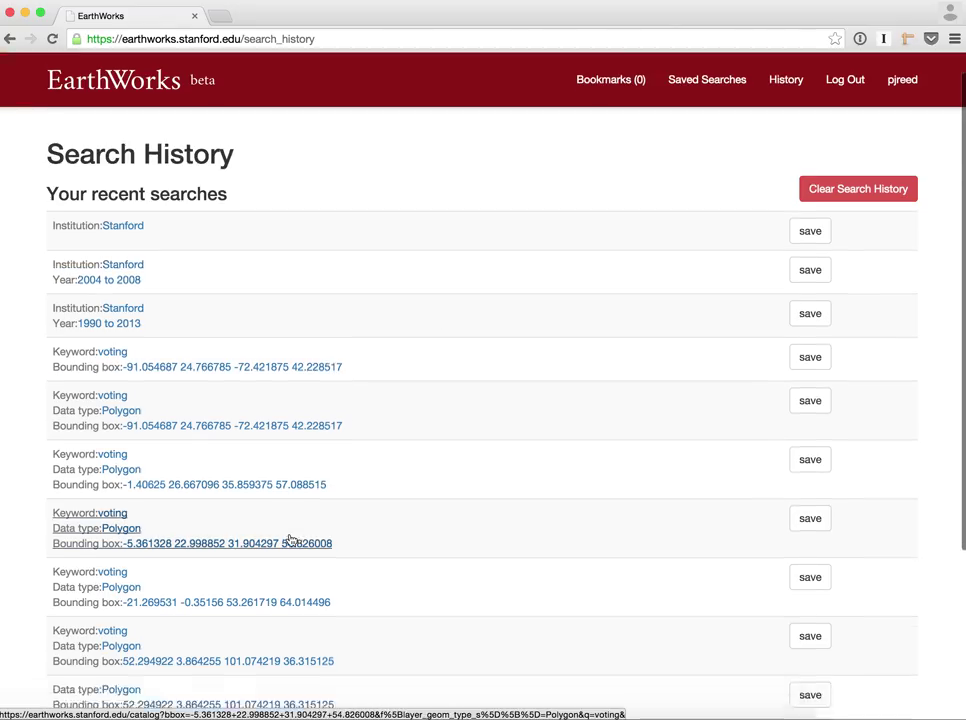
{"action": "scroll", "coordinate": [289, 539], "scroll_direction": "down", "scroll_amount": 1}
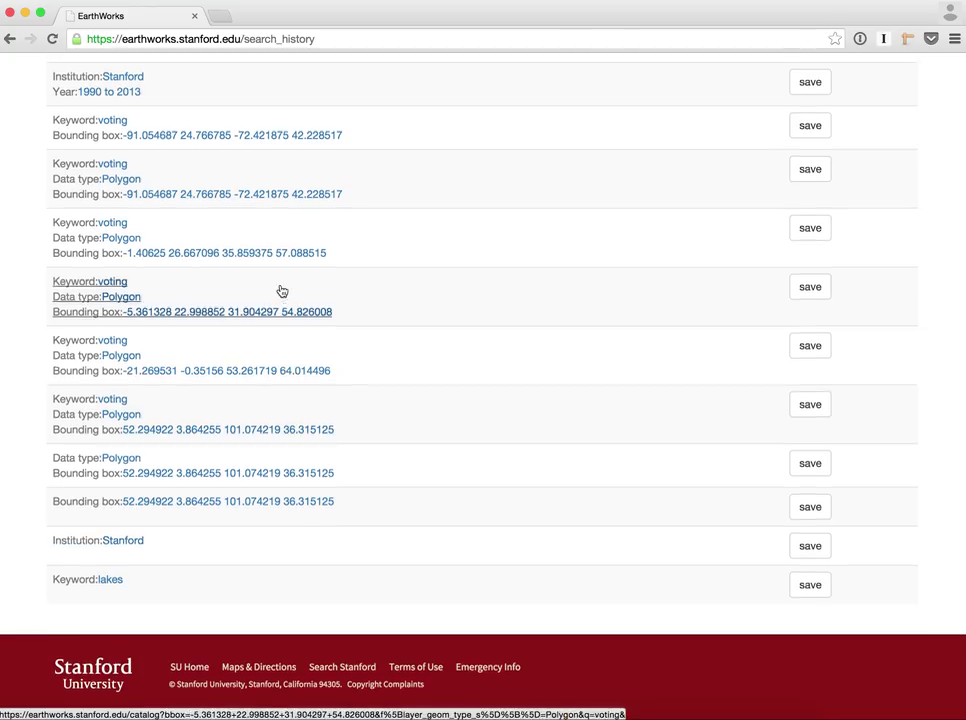
{"action": "scroll", "coordinate": [280, 290], "scroll_direction": "up", "scroll_amount": 3}
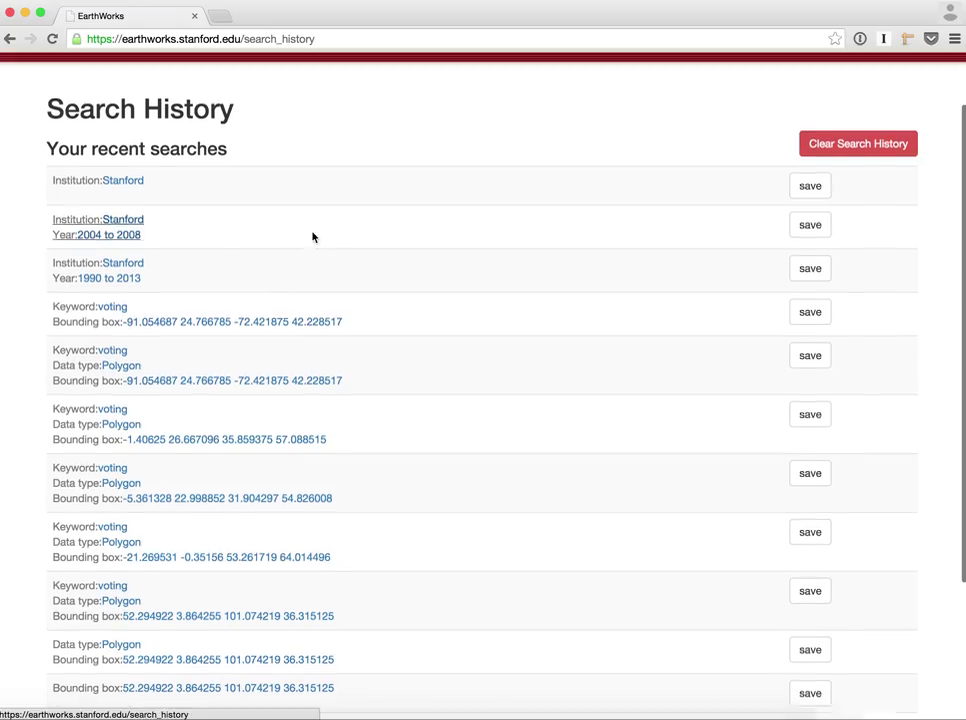
{"action": "scroll", "coordinate": [600, 280], "scroll_direction": "up", "scroll_amount": 2}
{"action": "left_click", "coordinate": [810, 257]}
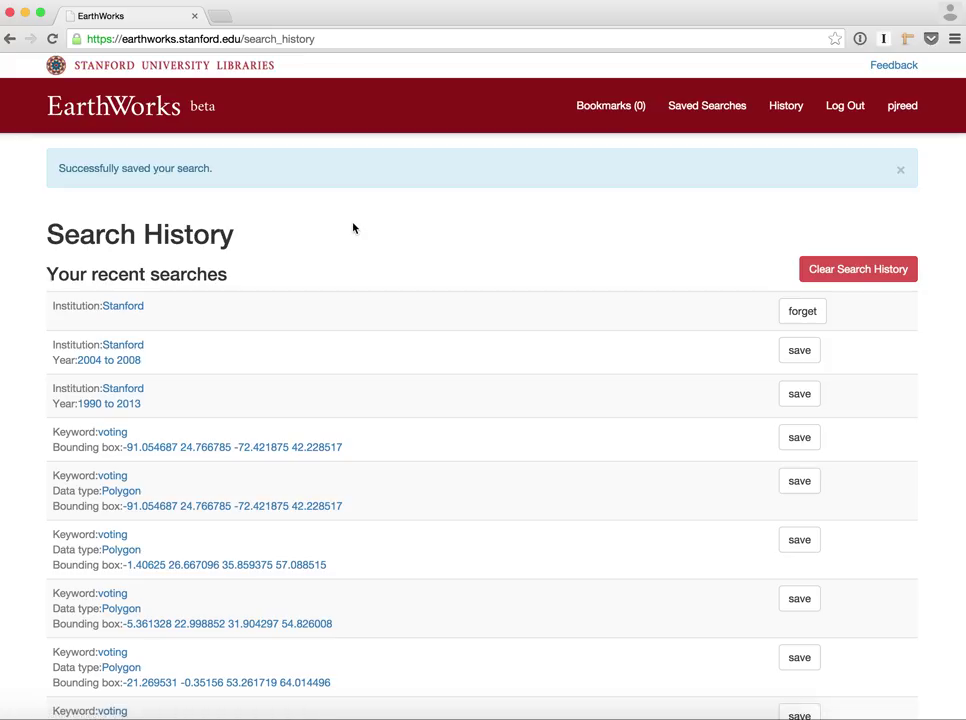
Rerun the saved Institution: Stanford search from Saved Searches, showing 1,225 datasets
{"action": "left_click", "coordinate": [722, 112]}
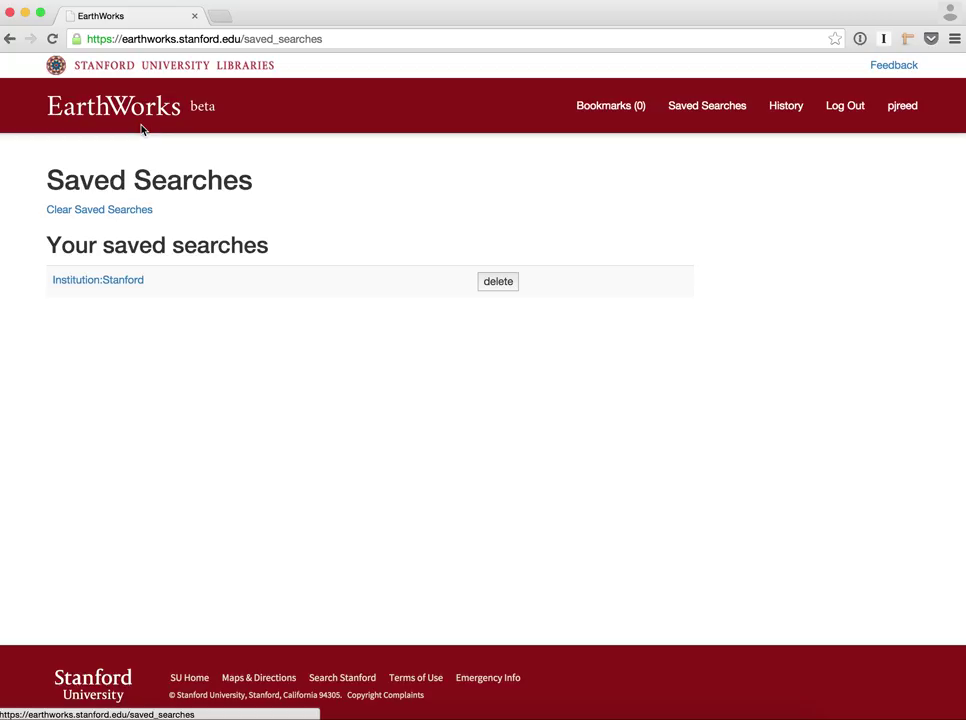
{"action": "left_click", "coordinate": [82, 281]}
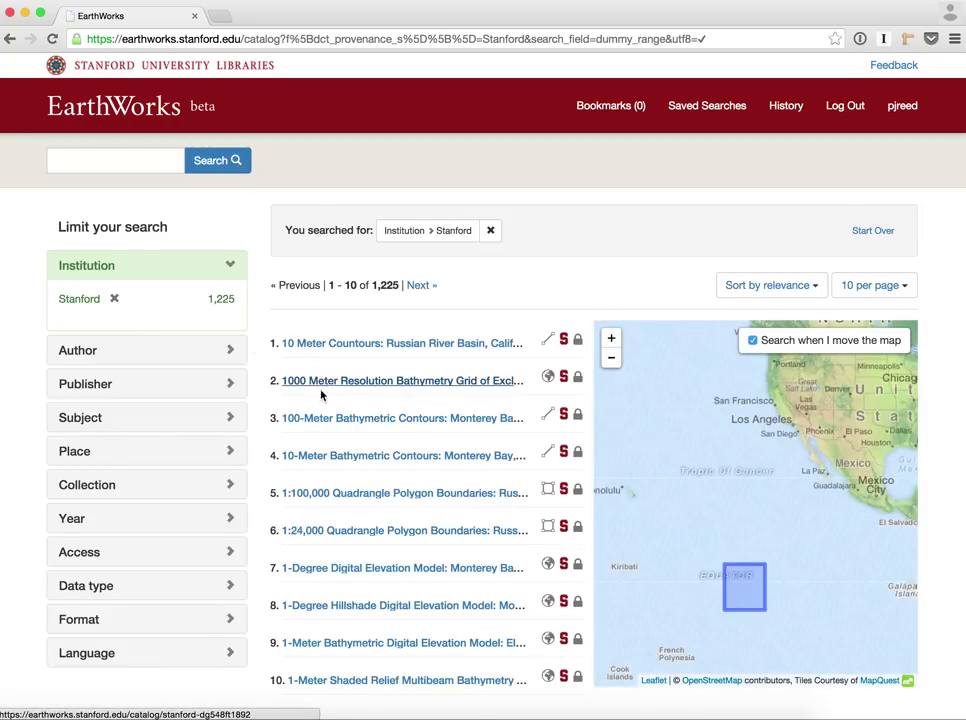
Bookmark '10 Meter Countours: Russian River Basin, California' and expand it on the Bookmarks page
{"action": "scroll", "coordinate": [325, 410], "scroll_direction": "down", "scroll_amount": 3}
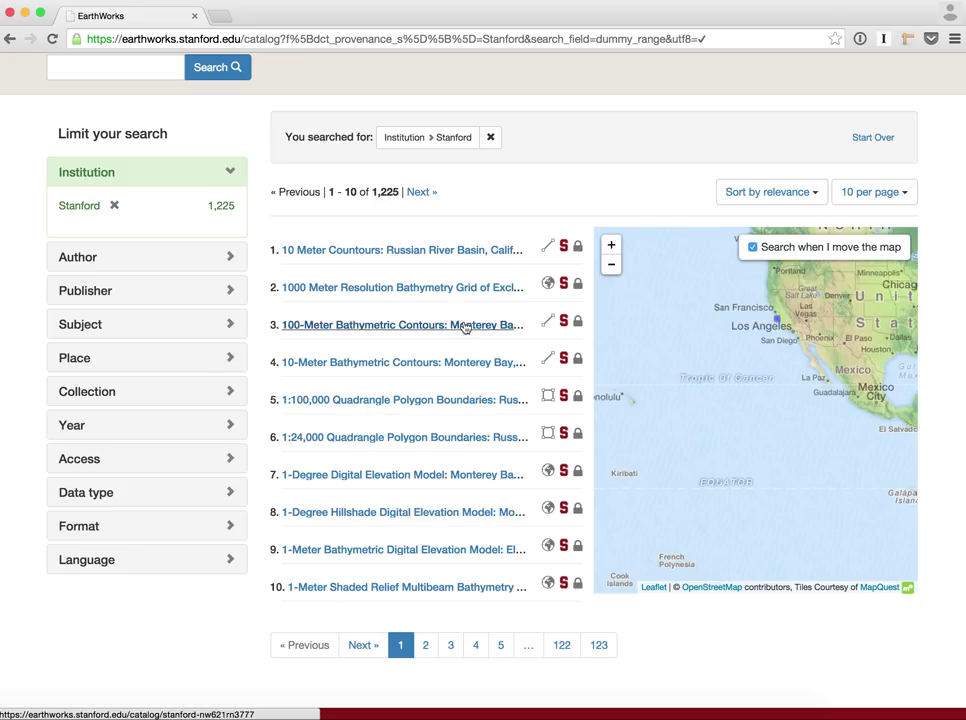
{"action": "left_click", "coordinate": [451, 252]}
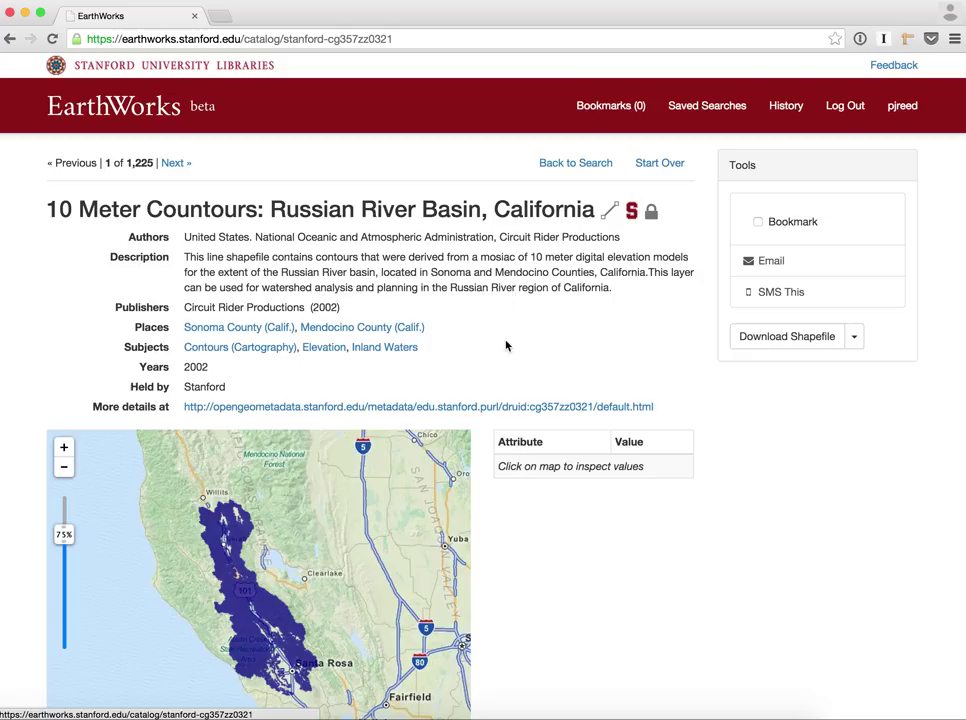
{"action": "left_click", "coordinate": [777, 228]}
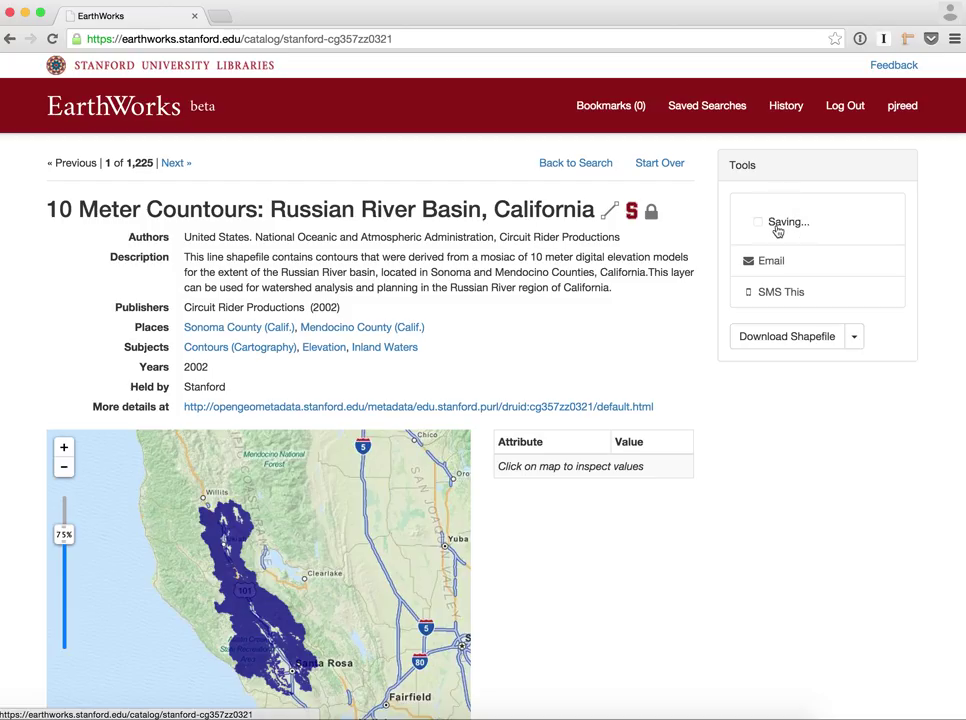
{"action": "left_click", "coordinate": [617, 113]}
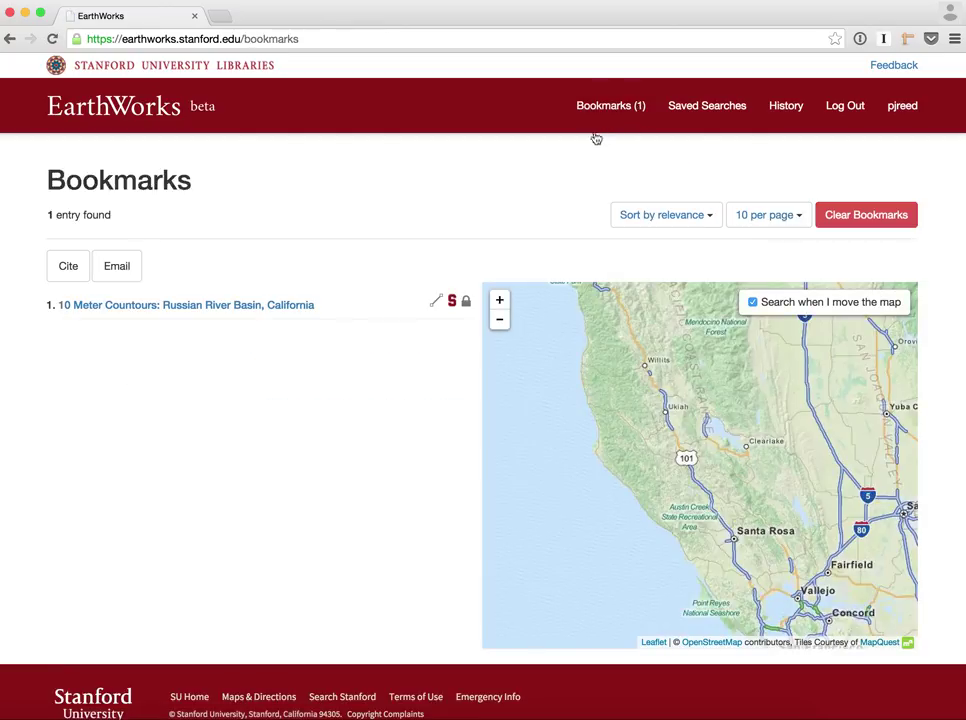
{"action": "left_click", "coordinate": [359, 312]}
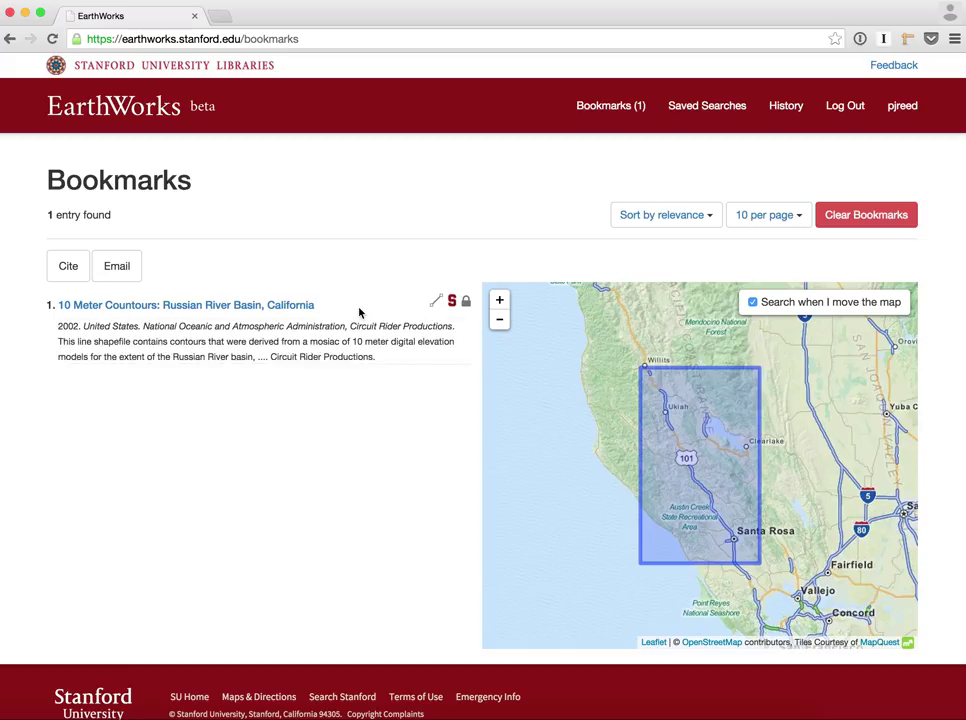
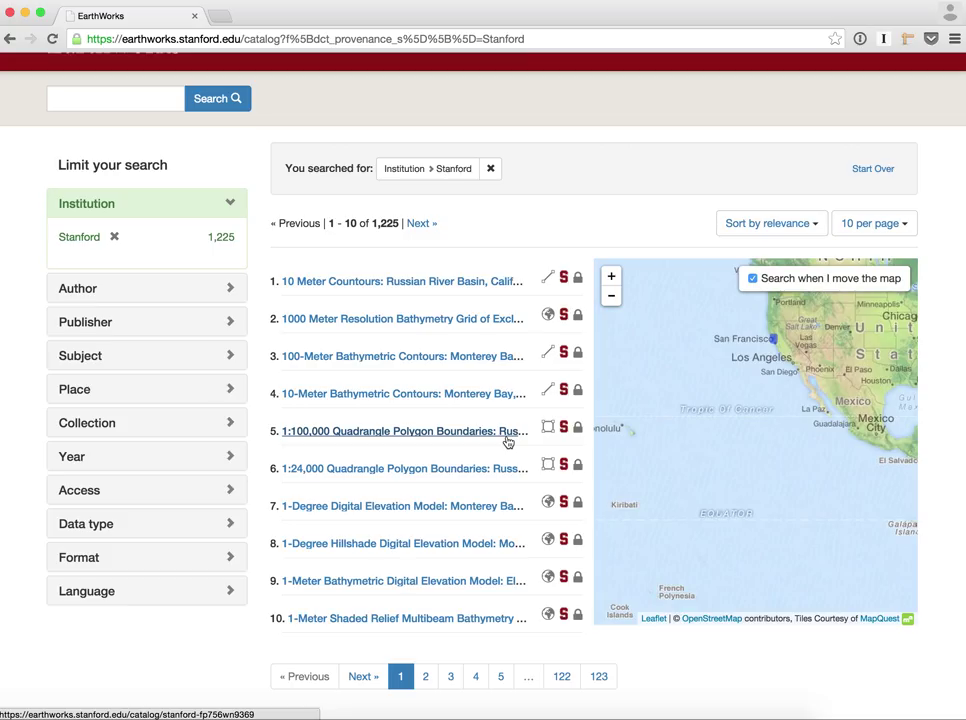
Open the '1:100,000 Quadrangle Polygon Boundaries: Russian River Watershed, California, 1996' record, result 5
{"action": "left_click", "coordinate": [508, 442]}
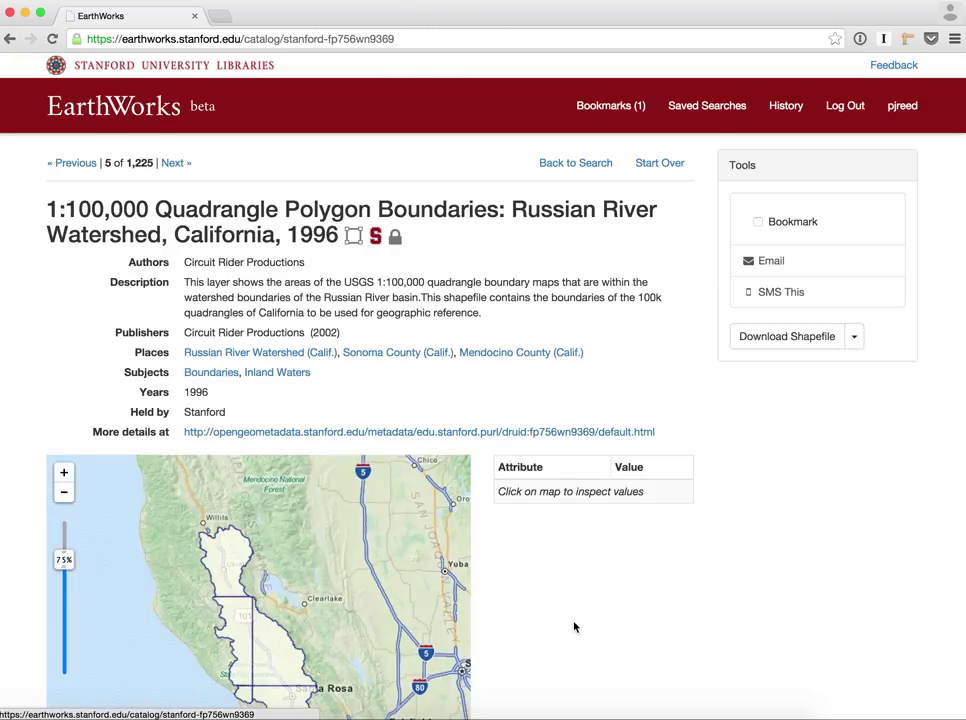
Lower the quadrangle boundary layer's opacity so the base map shows through
{"action": "scroll", "coordinate": [574, 627], "scroll_direction": "down", "scroll_amount": 2}
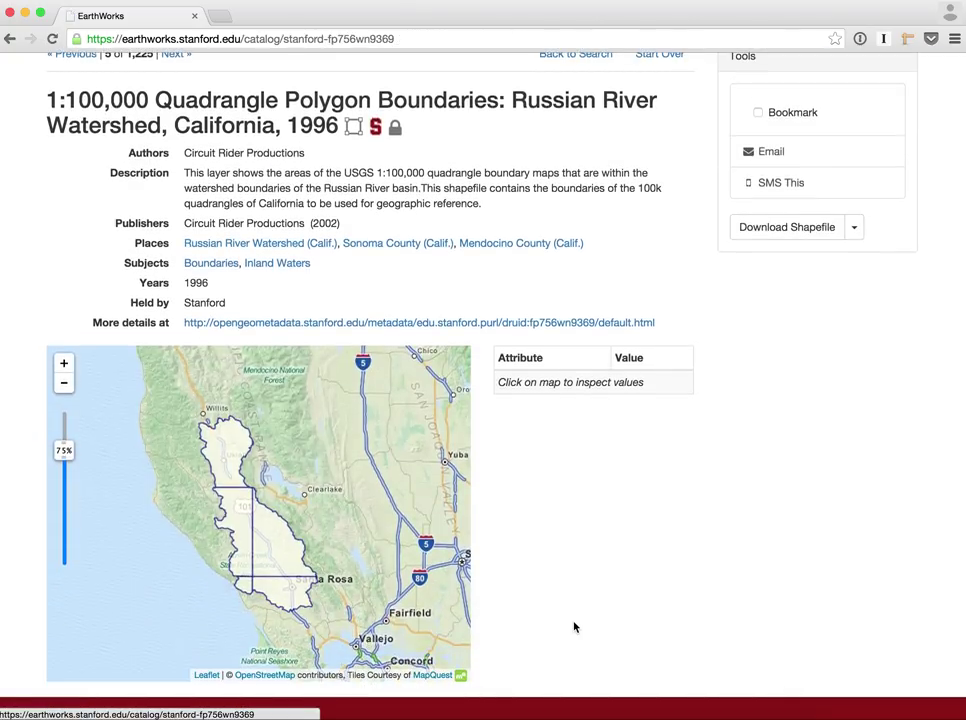
{"action": "scroll", "coordinate": [574, 627], "scroll_direction": "left", "scroll_amount": 5}
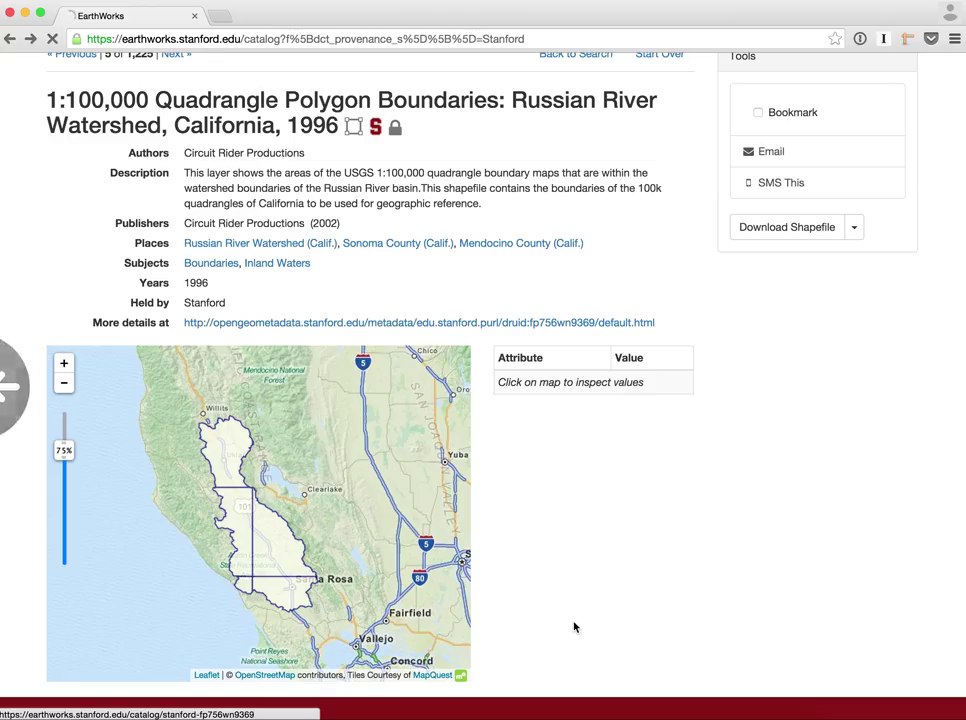
{"action": "scroll", "coordinate": [574, 624], "scroll_direction": "right", "scroll_amount": 5}
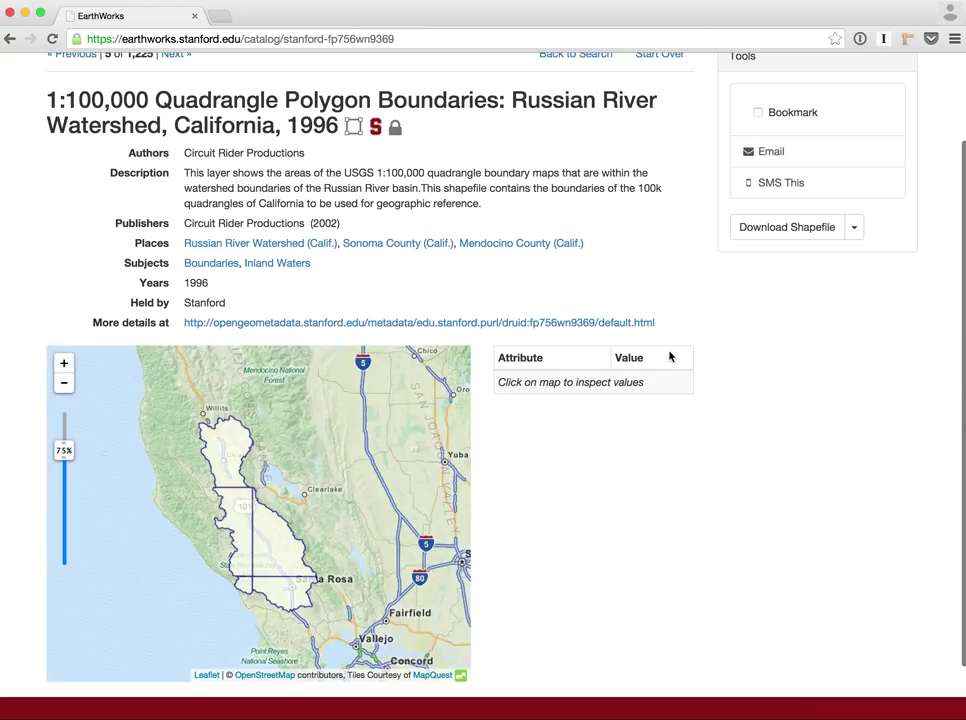
{"action": "scroll", "coordinate": [668, 356], "scroll_direction": "up", "scroll_amount": 1}
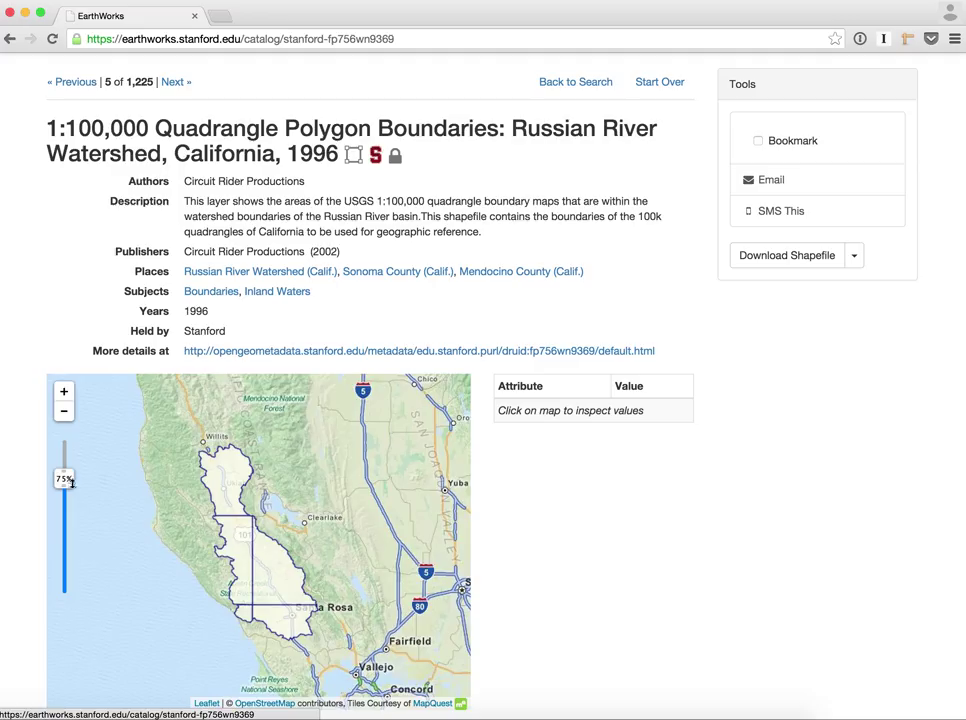
{"action": "left_click_drag", "start_coordinate": [63, 478], "coordinate": [63, 488]}
Zoom in and inspect the Point Arena and Healdsburg quadrangle attributes
{"action": "scroll", "coordinate": [232, 548], "scroll_direction": "up", "scroll_amount": 4}
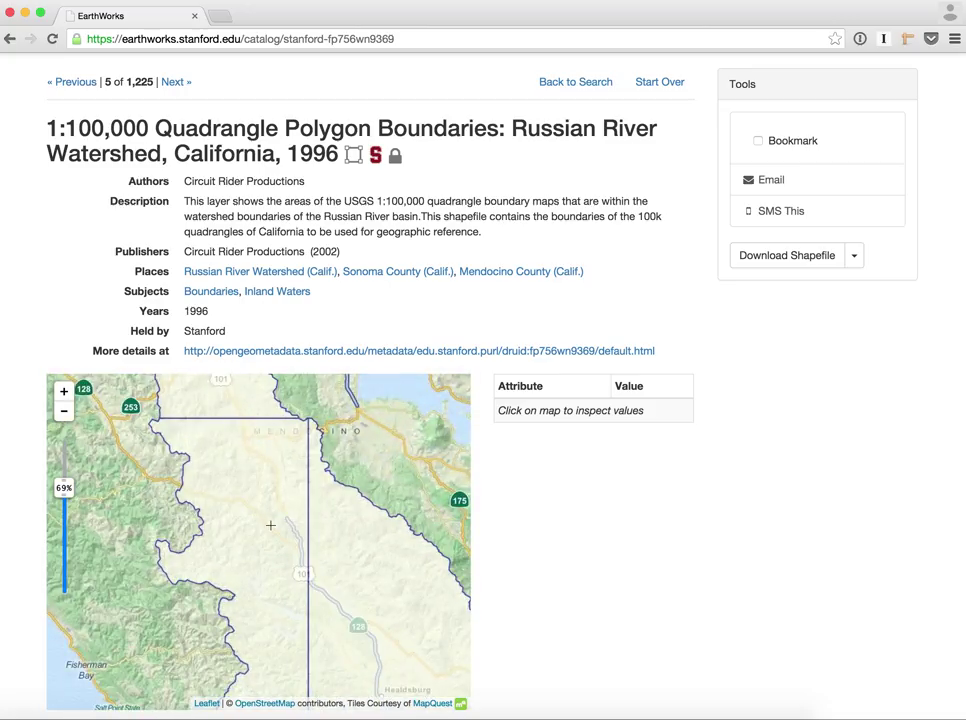
{"action": "left_click", "coordinate": [270, 525]}
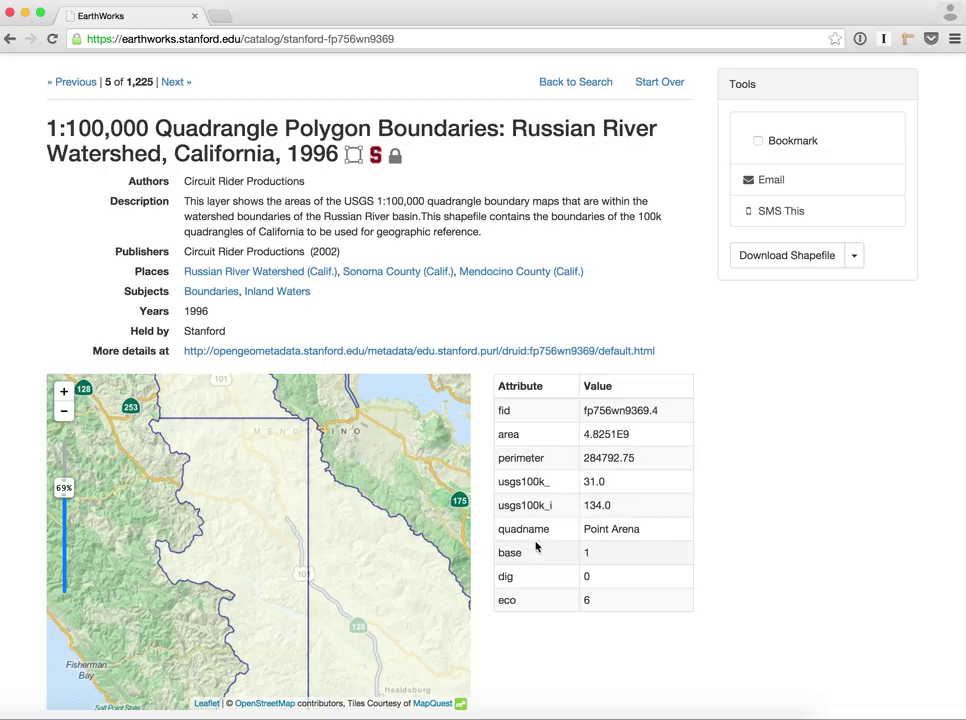
{"action": "left_click", "coordinate": [392, 573]}
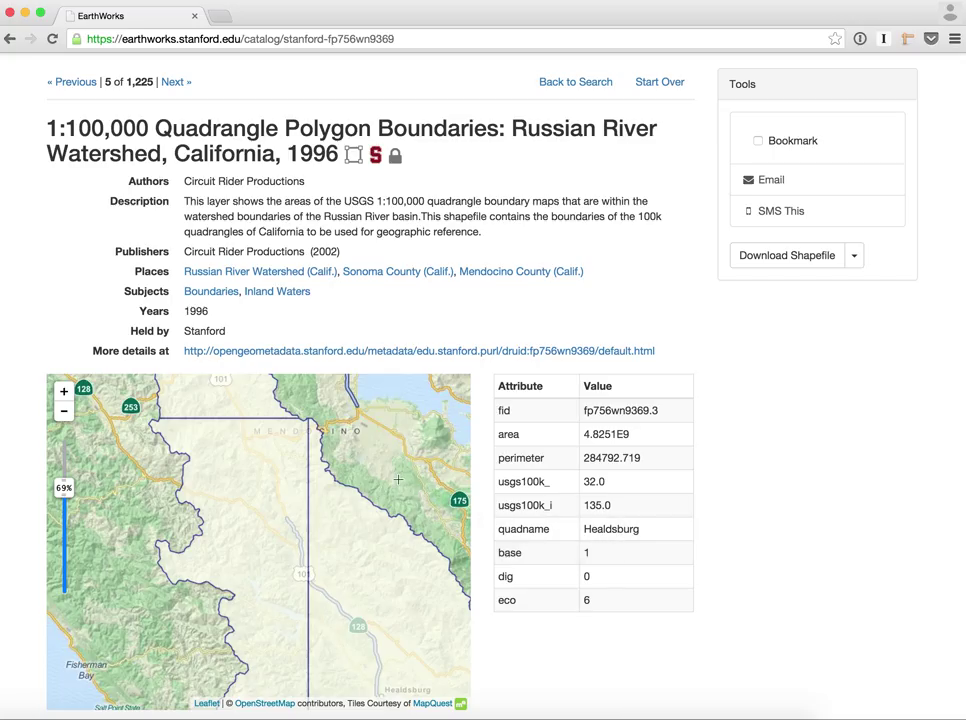
{"action": "scroll", "coordinate": [408, 480], "scroll_direction": "down", "scroll_amount": 2}
{"action": "scroll", "coordinate": [530, 326], "scroll_direction": "up", "scroll_amount": 1}
{"action": "scroll", "coordinate": [533, 322], "scroll_direction": "up", "scroll_amount": 1}
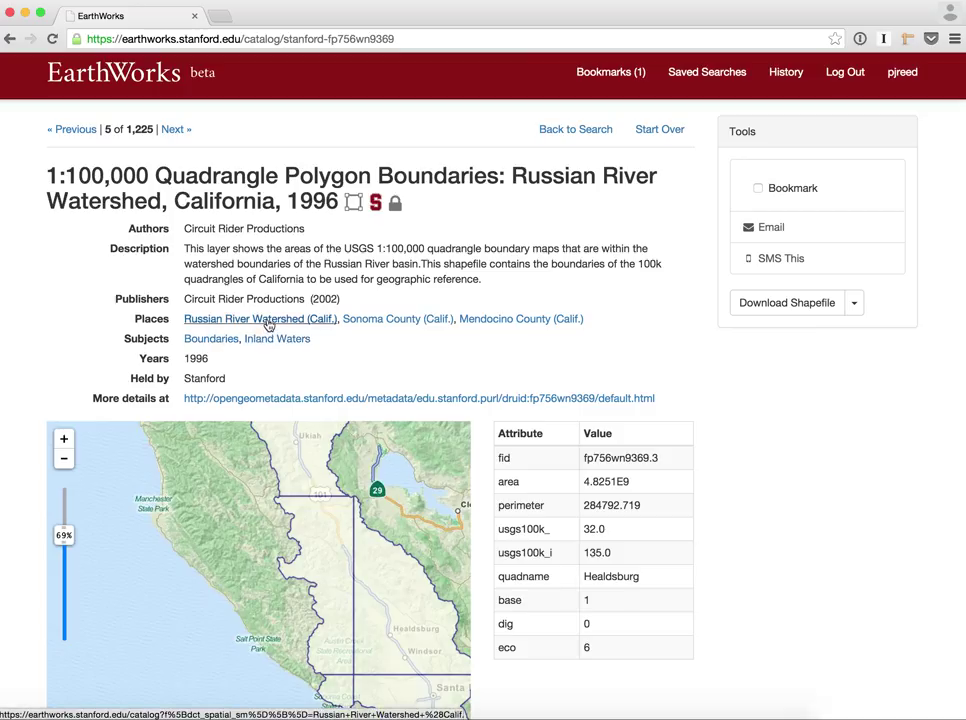
{"action": "left_click", "coordinate": [268, 320]}
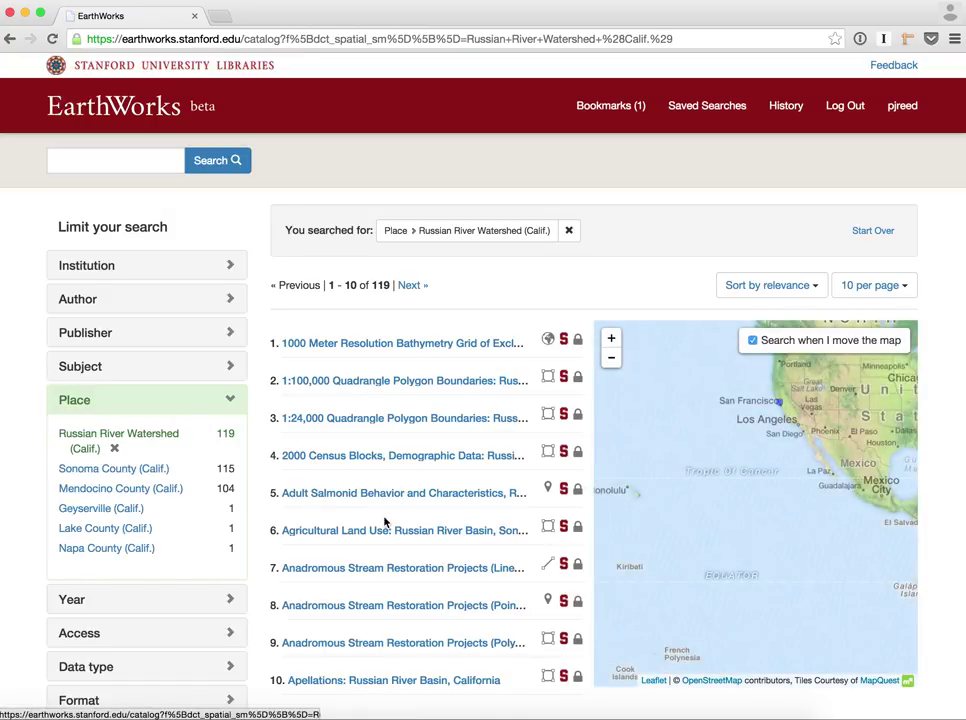
{"action": "scroll", "coordinate": [385, 521], "scroll_direction": "down", "scroll_amount": 1}
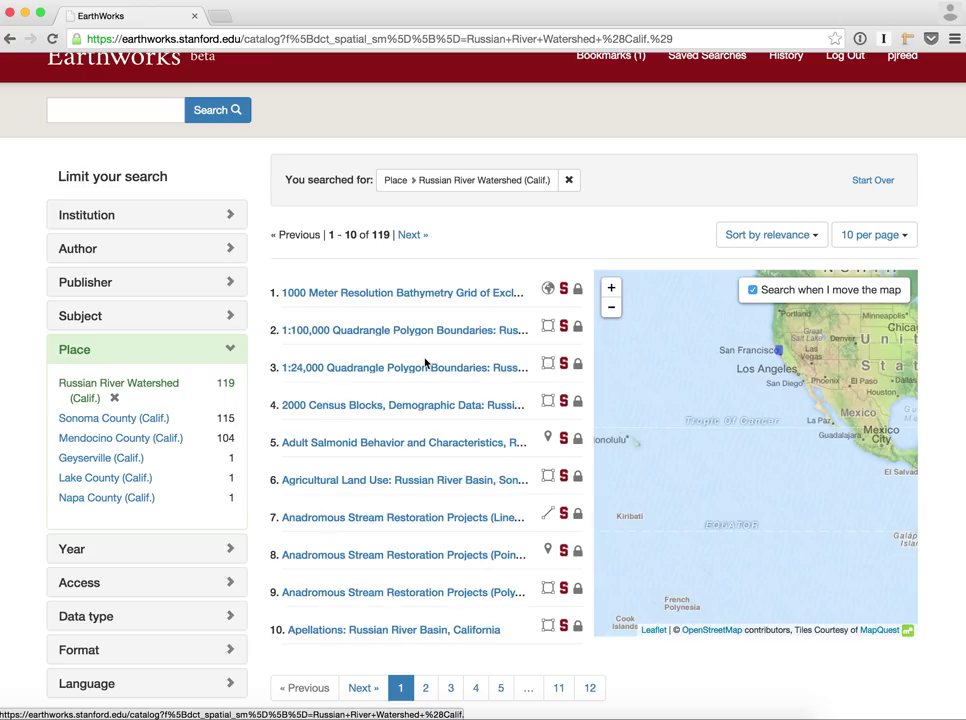
{"action": "scroll", "coordinate": [425, 365], "scroll_direction": "left", "scroll_amount": 5}
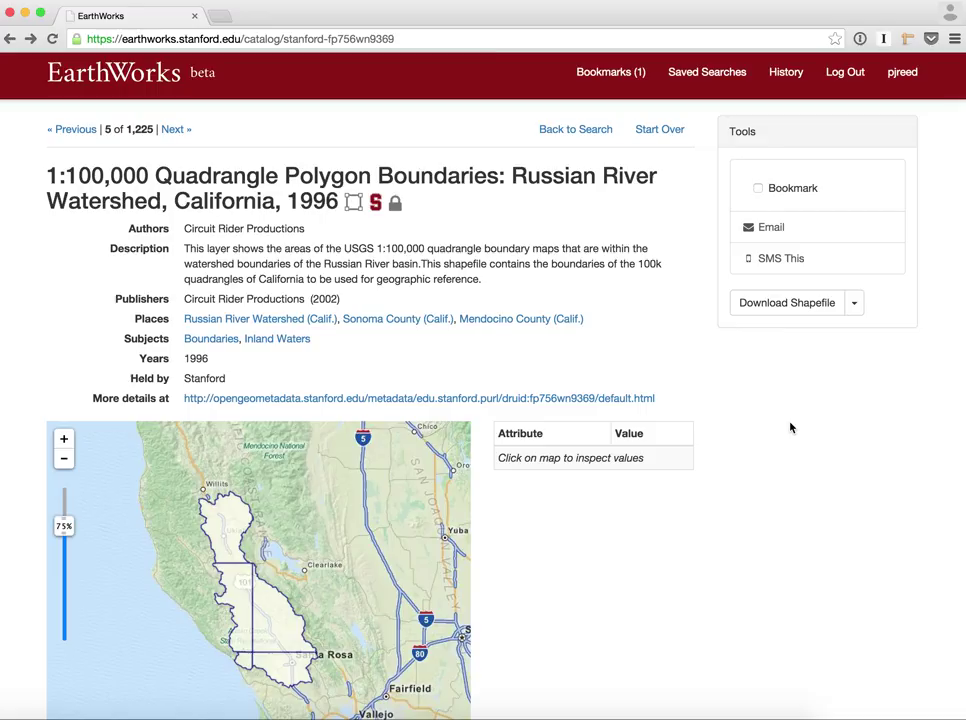
Download the layer as stanford-fp756wn9369-shapefile.zip, then go back to the Stanford results
{"action": "left_click", "coordinate": [852, 316]}
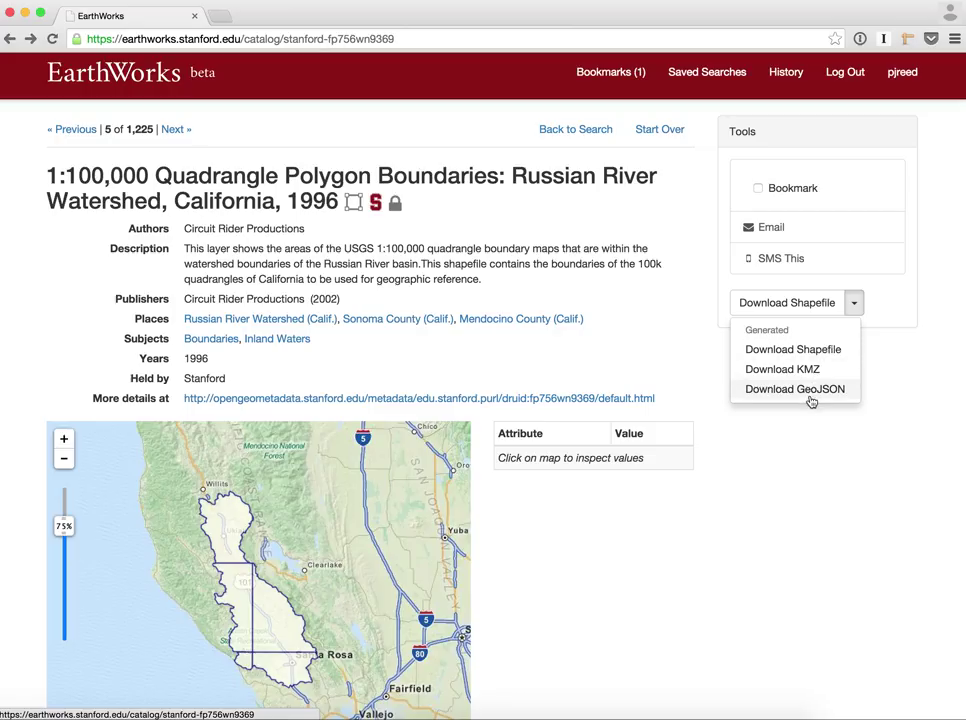
{"action": "left_click", "coordinate": [828, 349]}
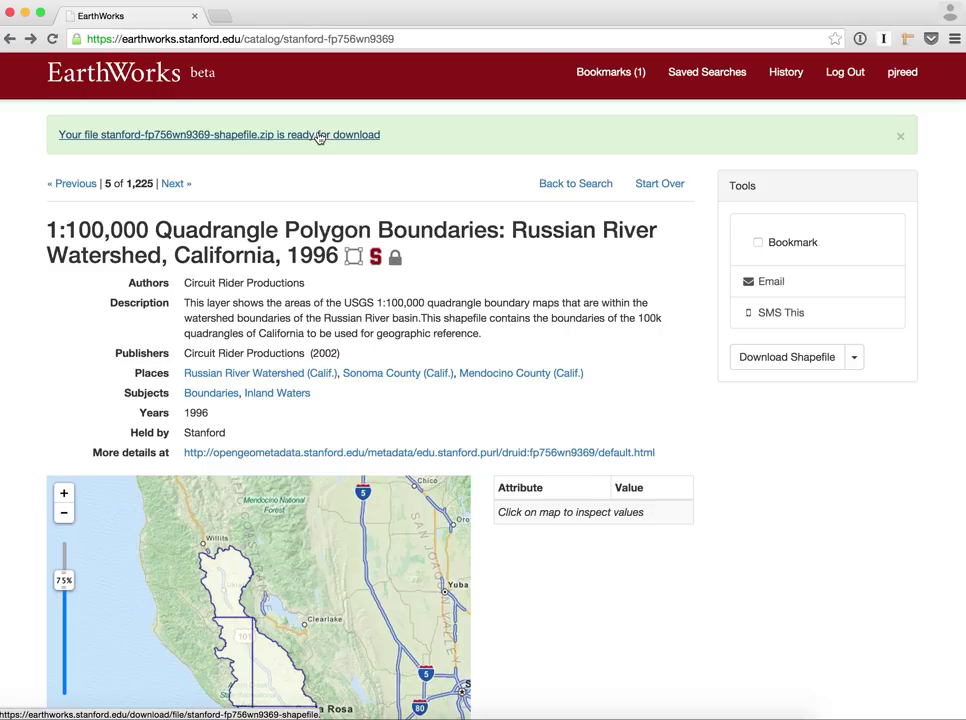
{"action": "left_click", "coordinate": [319, 136]}
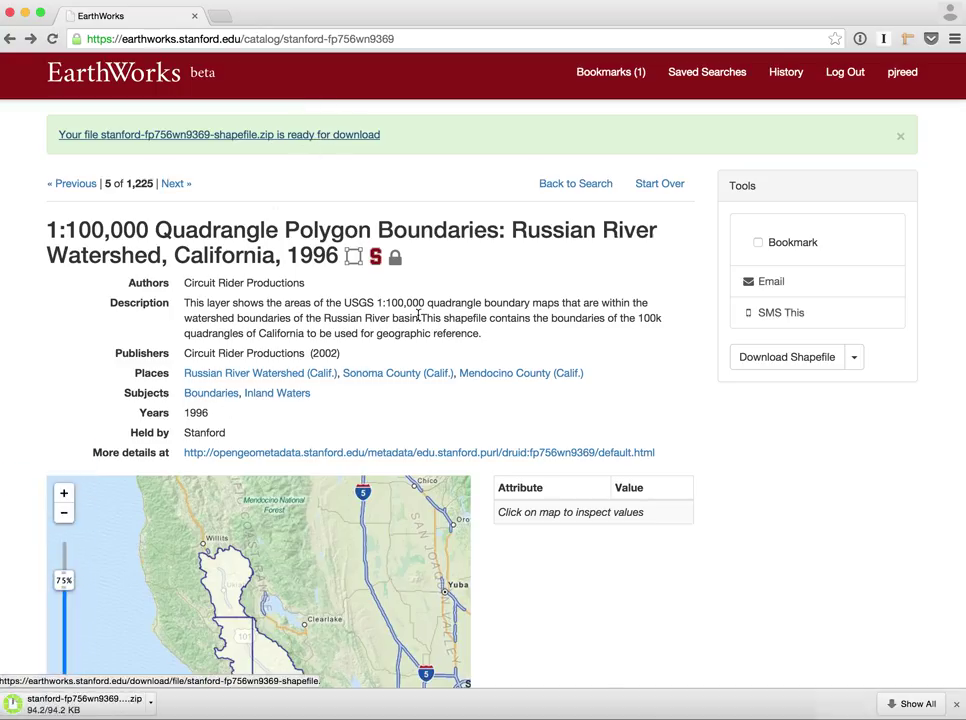
{"action": "scroll", "coordinate": [448, 366], "scroll_direction": "left", "scroll_amount": 5}
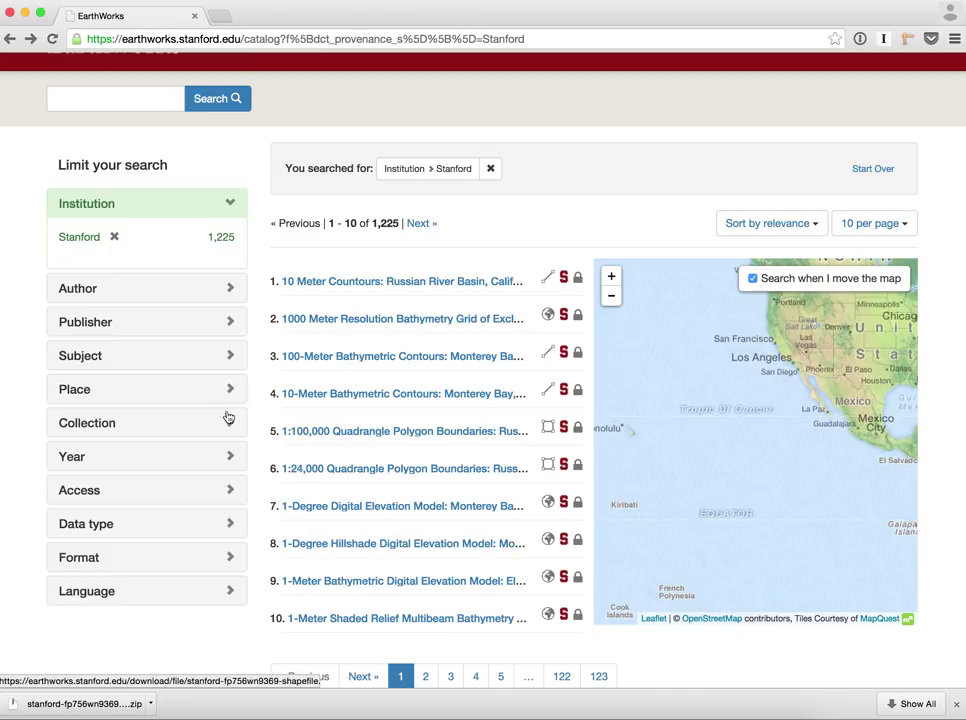
Limit the Stanford results to the Raster data type
{"action": "left_click", "coordinate": [166, 557]}
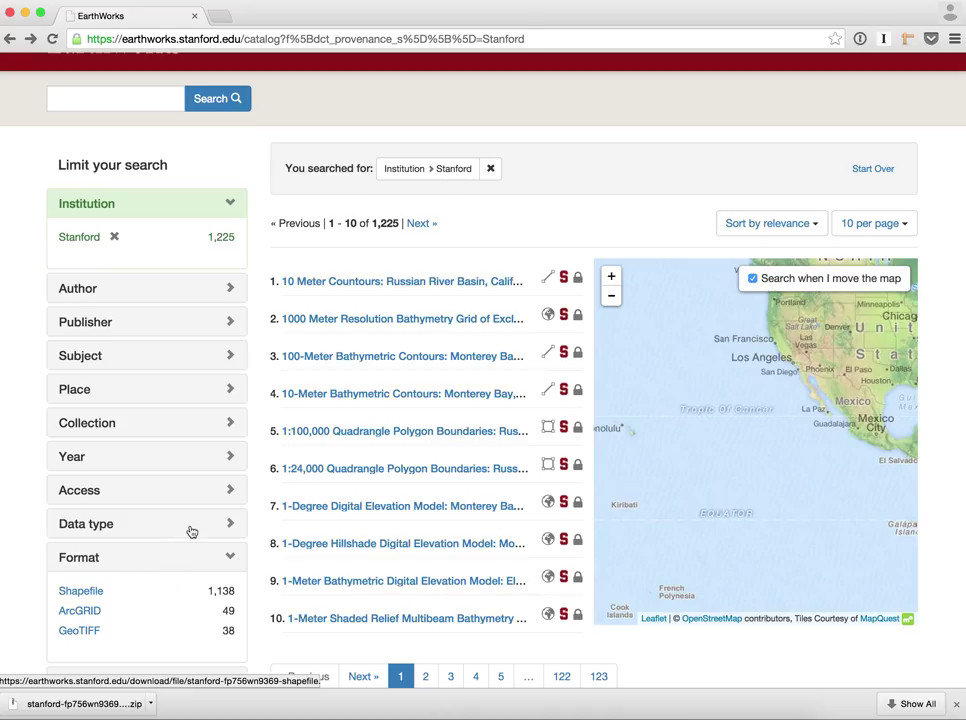
{"action": "left_click", "coordinate": [191, 531]}
{"action": "left_click", "coordinate": [74, 617]}
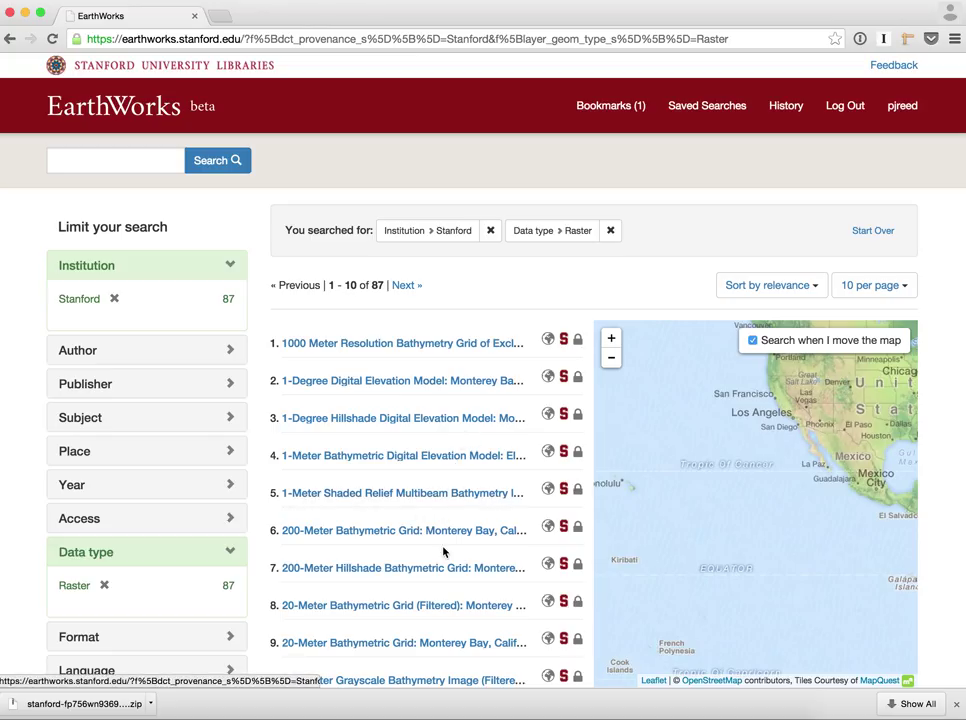
Pan the results map east across the Atlantic to center on Africa
{"action": "left_click_drag", "start_coordinate": [720, 459], "coordinate": [571, 500]}
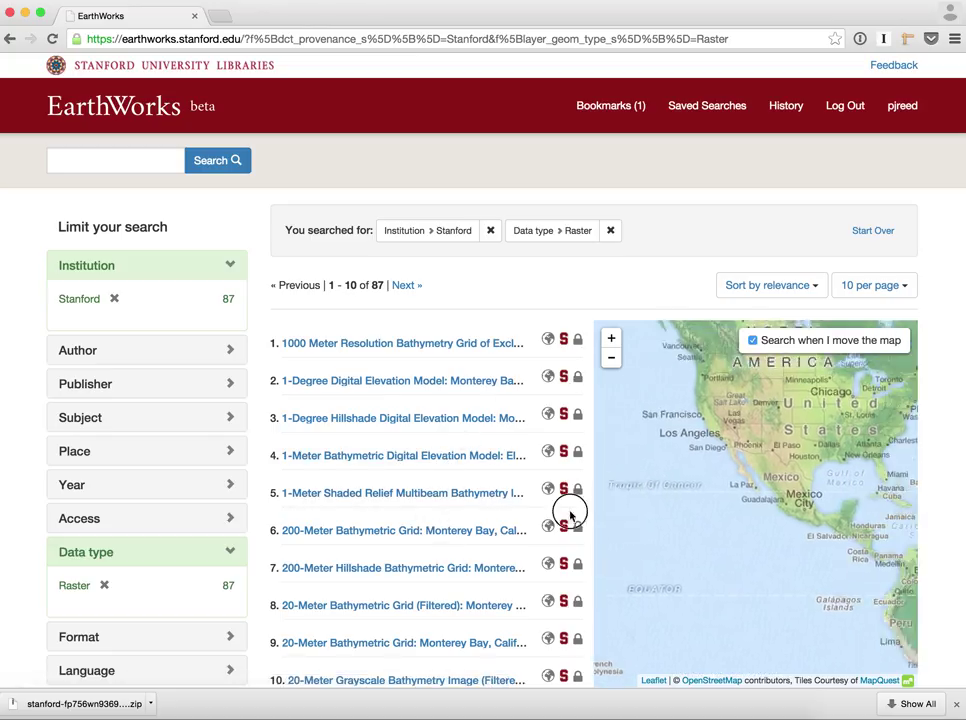
{"action": "left_click_drag", "start_coordinate": [797, 525], "coordinate": [625, 520]}
{"action": "left_click_drag", "start_coordinate": [839, 496], "coordinate": [623, 500]}
{"action": "left_click_drag", "start_coordinate": [778, 524], "coordinate": [651, 450]}
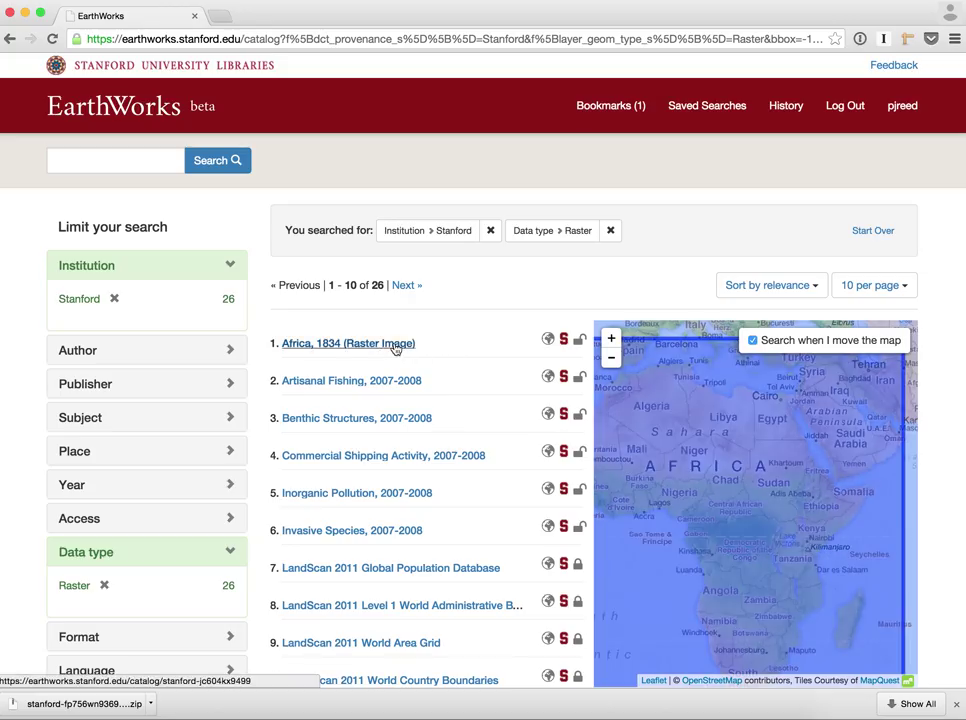
Open the 'Africa, 1834 (Raster Image)' record, zoom in, and lower the raster's opacity
{"action": "left_click", "coordinate": [395, 345]}
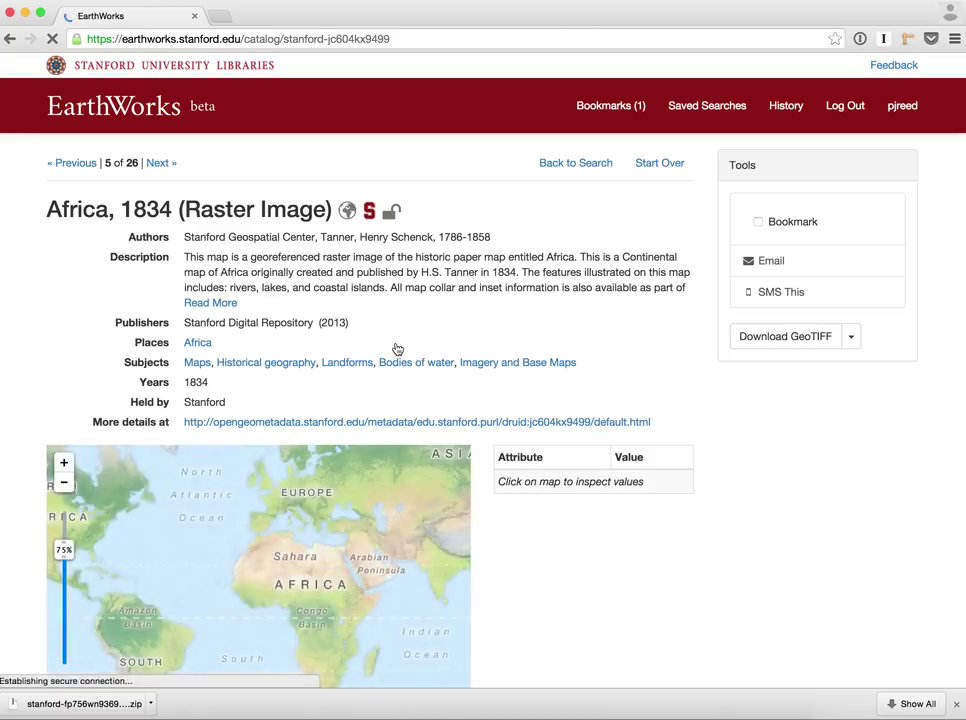
{"action": "scroll", "coordinate": [559, 628], "scroll_direction": "down", "scroll_amount": 2}
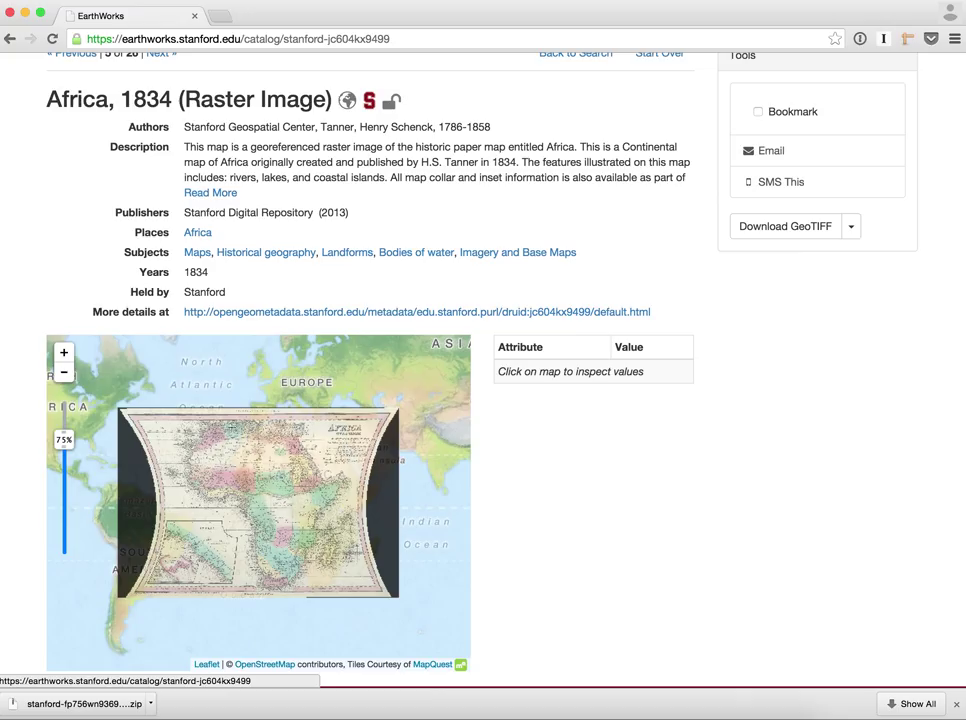
{"action": "scroll", "coordinate": [345, 486], "scroll_direction": "up", "scroll_amount": 1}
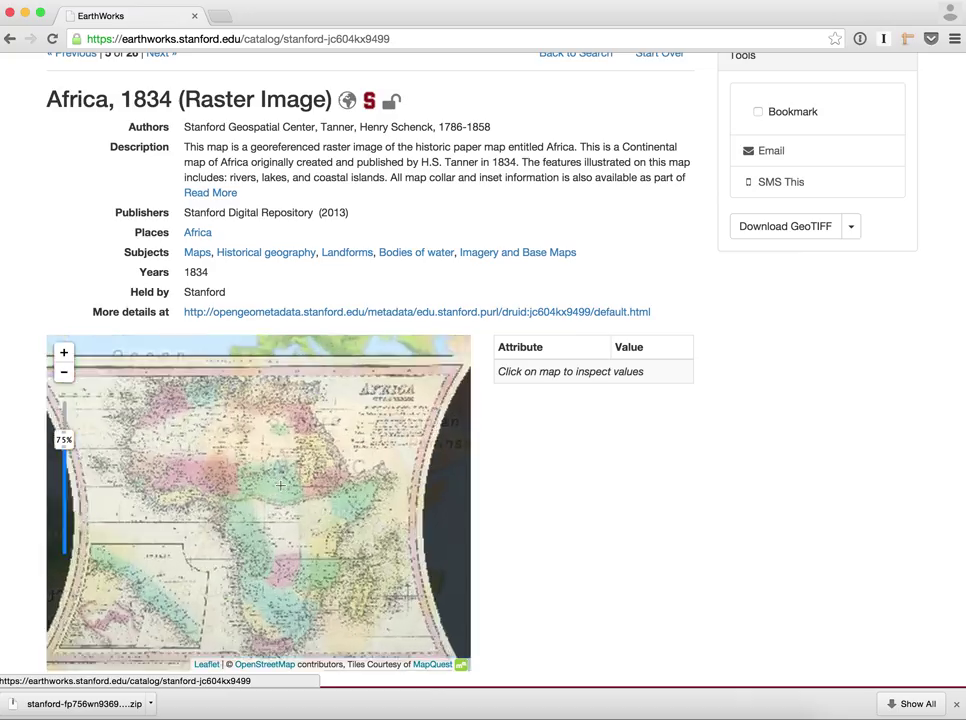
{"action": "scroll", "coordinate": [305, 505], "scroll_direction": "up", "scroll_amount": 2}
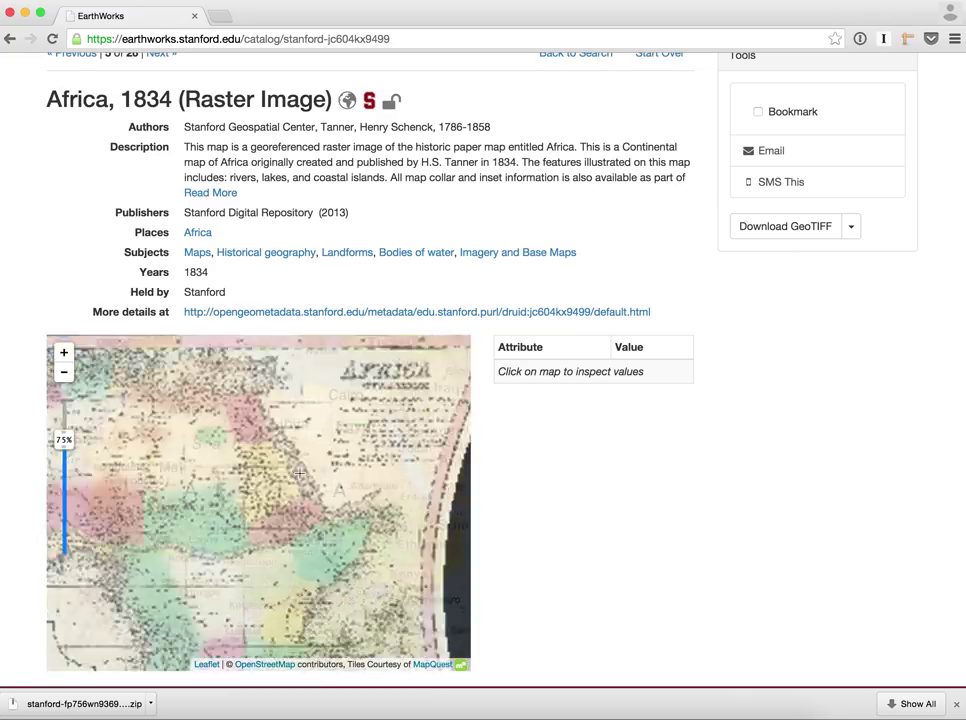
{"action": "scroll", "coordinate": [299, 473], "scroll_direction": "up", "scroll_amount": 1}
{"action": "scroll", "coordinate": [299, 473], "scroll_direction": "up", "scroll_amount": 1}
{"action": "scroll", "coordinate": [299, 473], "scroll_direction": "up", "scroll_amount": 1}
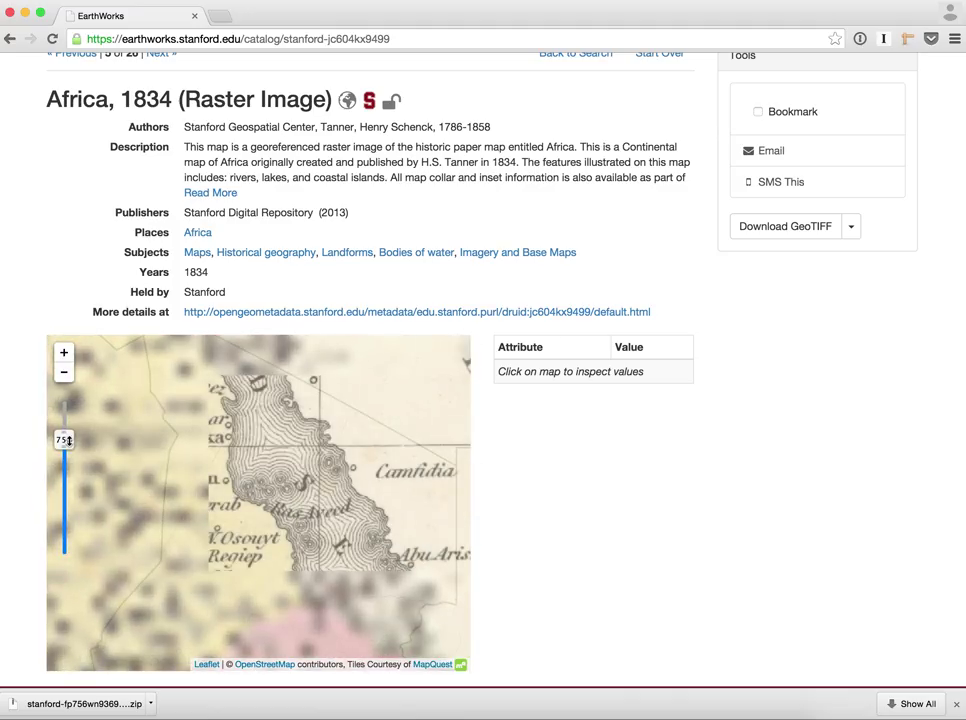
{"action": "left_click_drag", "start_coordinate": [63, 440], "coordinate": [61, 477]}
Pan toward the Red Sea, fade the raster to 0%, and return to the 26 results
{"action": "left_click_drag", "start_coordinate": [371, 537], "coordinate": [252, 527]}
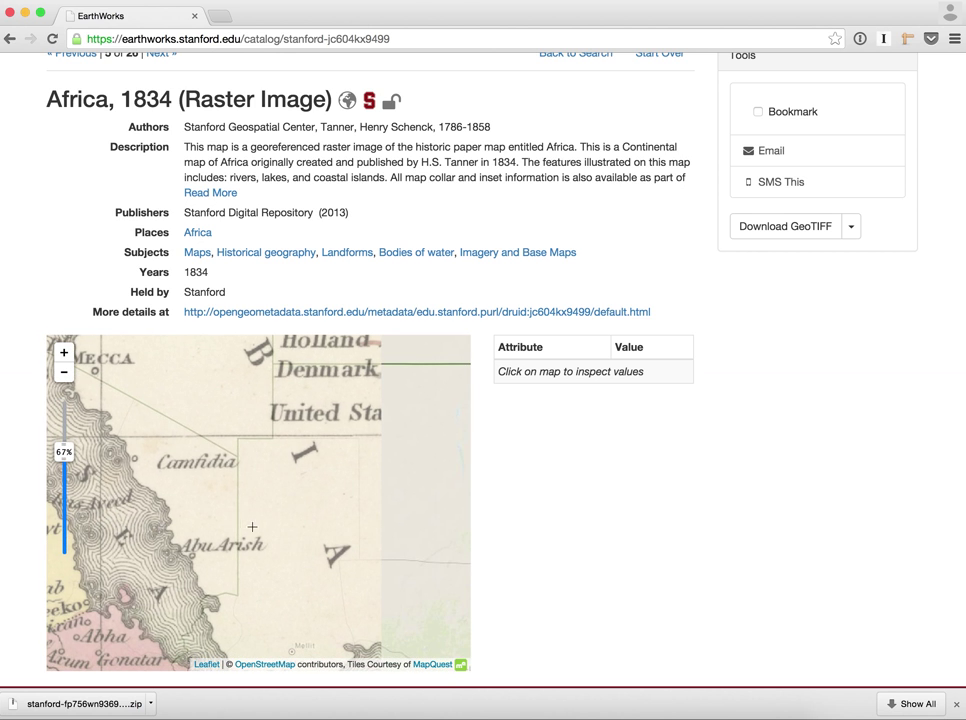
{"action": "left_click_drag", "start_coordinate": [318, 525], "coordinate": [88, 524]}
{"action": "left_click_drag", "start_coordinate": [304, 539], "coordinate": [140, 523]}
{"action": "left_click_drag", "start_coordinate": [317, 459], "coordinate": [238, 487]}
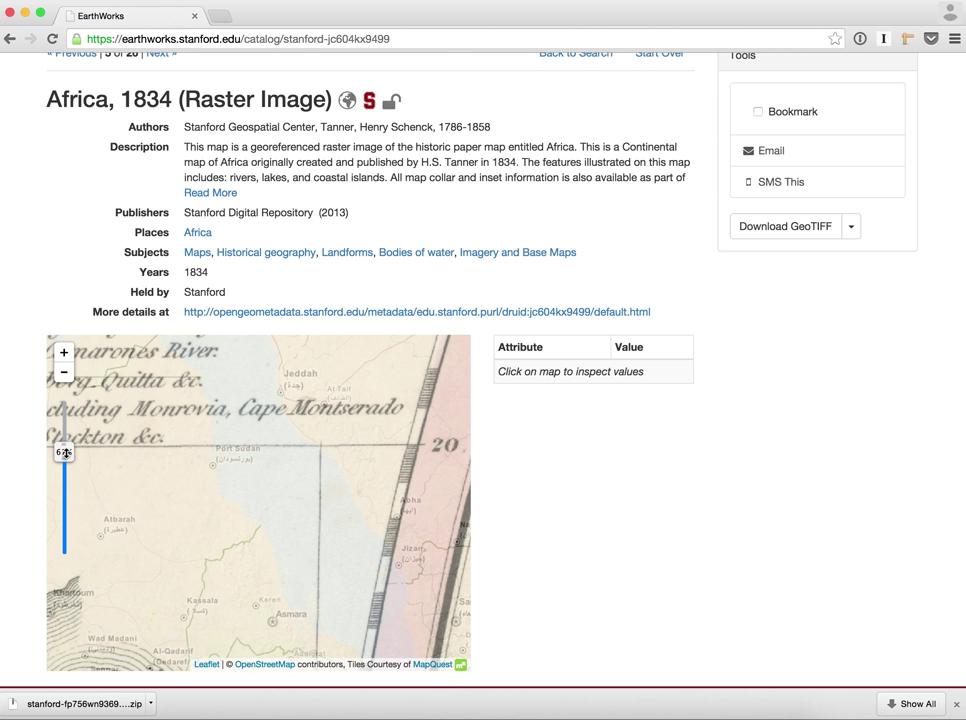
{"action": "left_click_drag", "start_coordinate": [63, 453], "coordinate": [55, 518]}
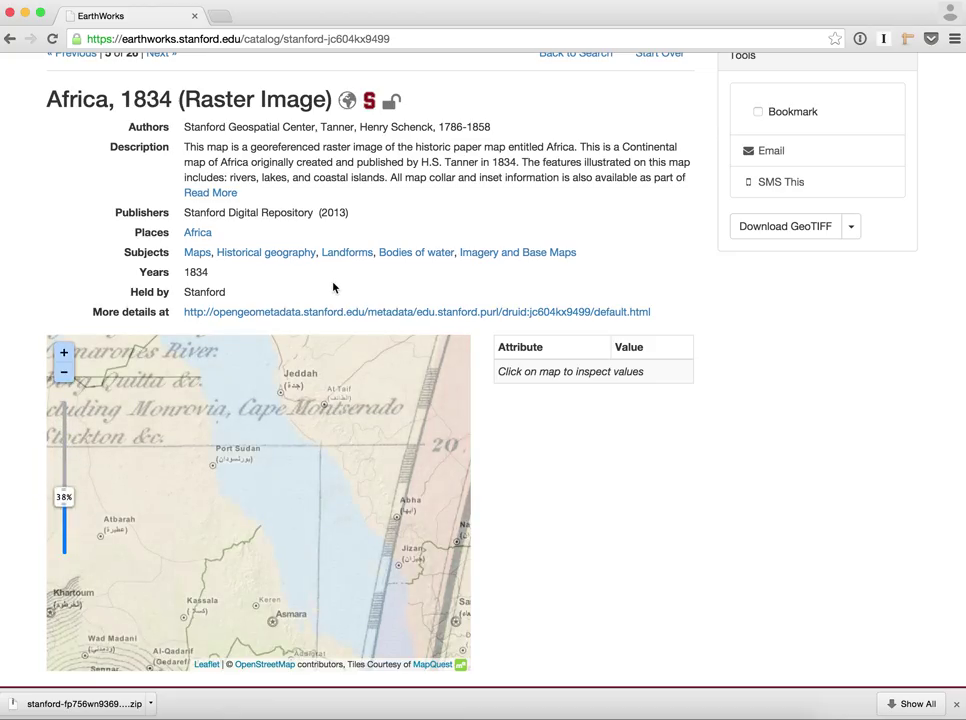
{"action": "scroll", "coordinate": [333, 288], "scroll_direction": "left", "scroll_amount": 5}
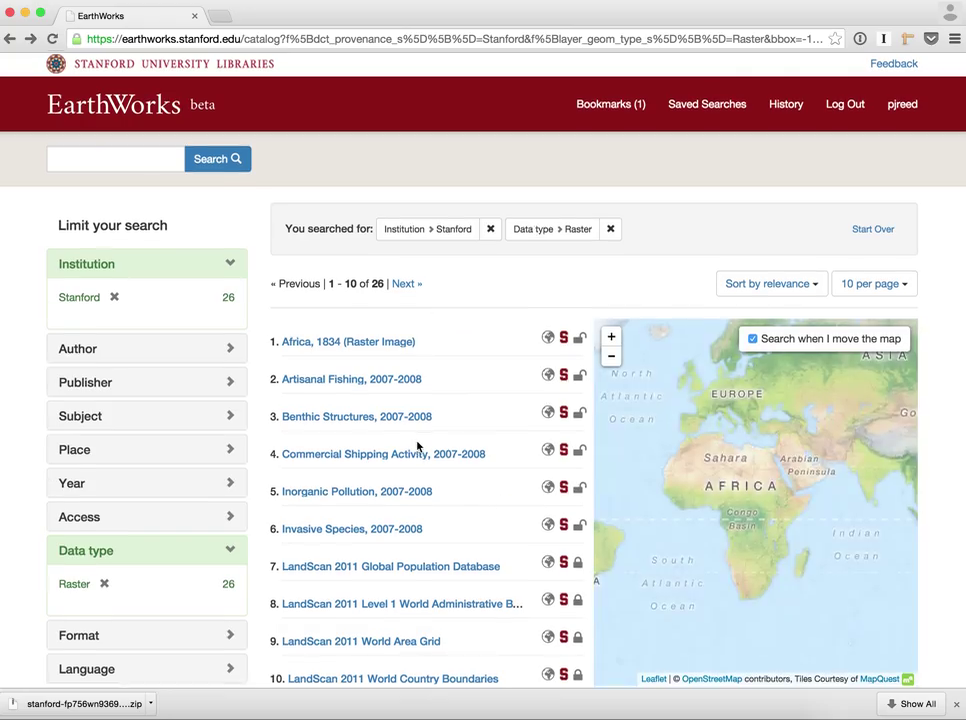
{"action": "scroll", "coordinate": [418, 447], "scroll_direction": "down", "scroll_amount": 1}
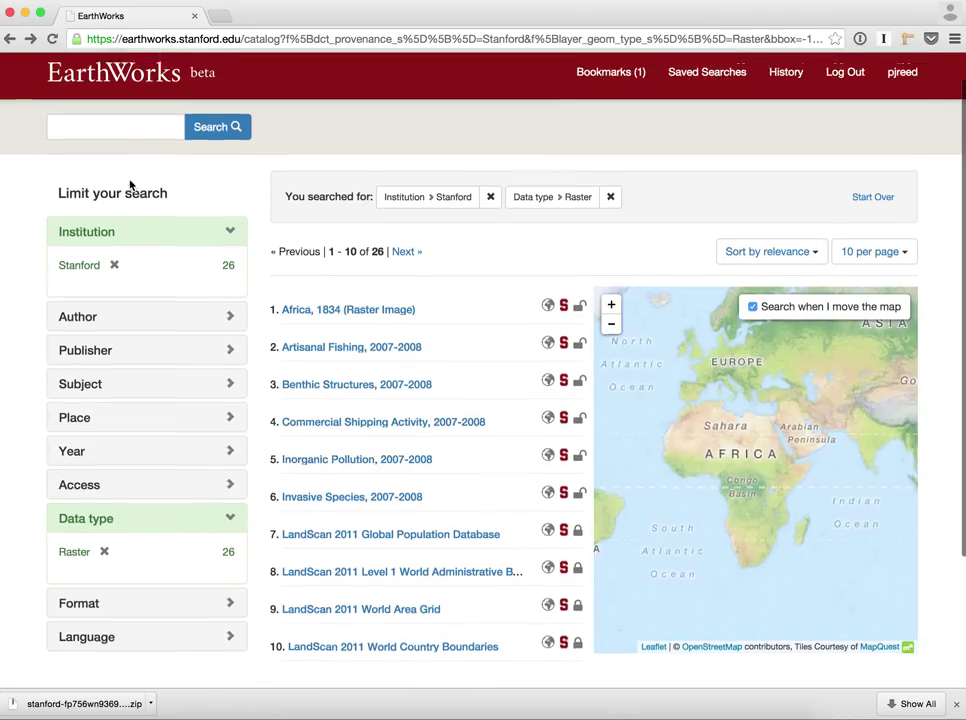
{"action": "scroll", "coordinate": [132, 141], "scroll_direction": "up", "scroll_amount": 2}
Go to the home page and list the 9,895 layers held by Harvard
{"action": "left_click", "coordinate": [143, 113]}
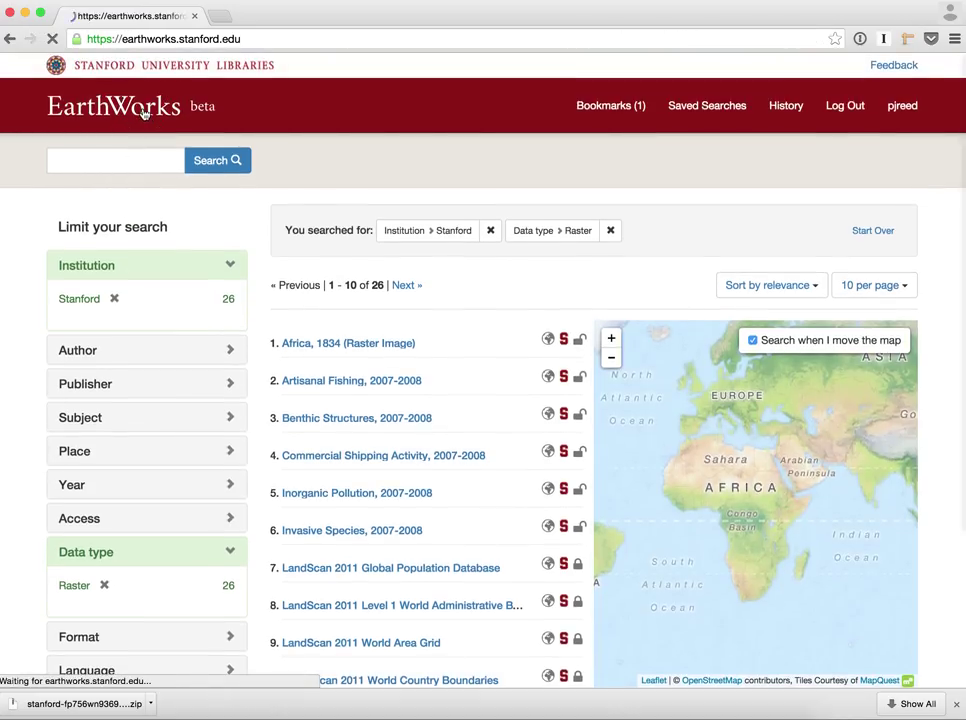
{"action": "scroll", "coordinate": [240, 455], "scroll_direction": "down", "scroll_amount": 1}
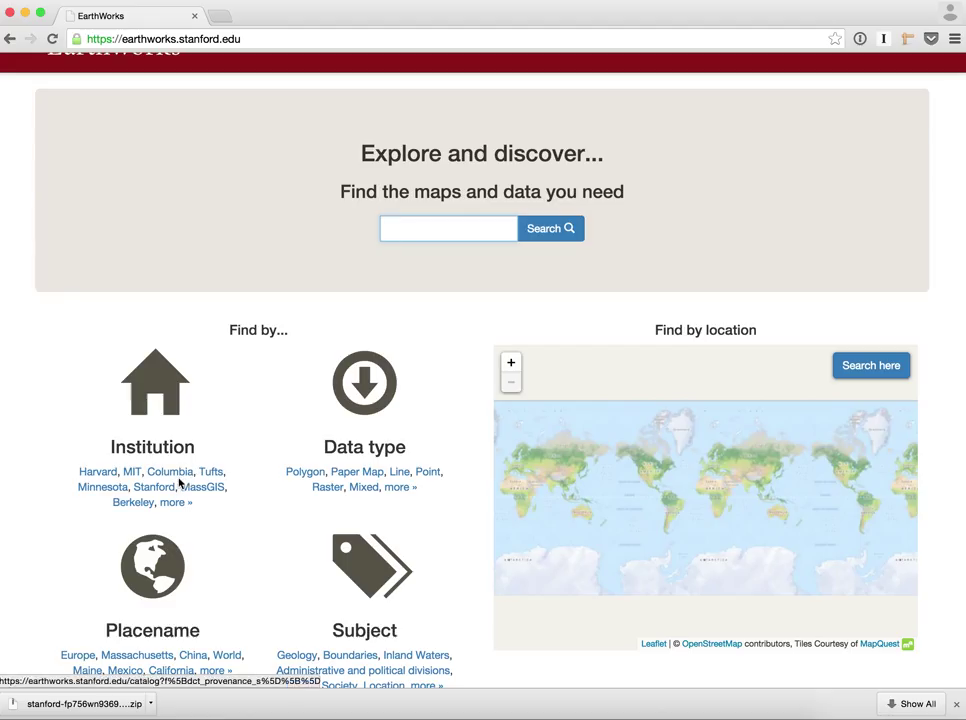
{"action": "left_click", "coordinate": [108, 476]}
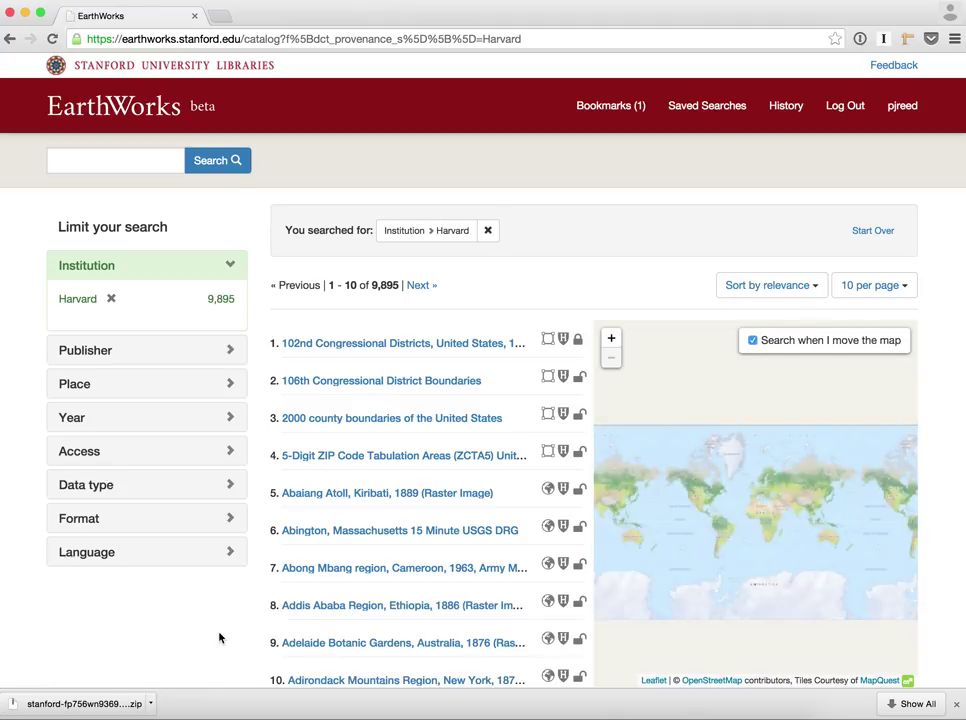
{"action": "scroll", "coordinate": [220, 637], "scroll_direction": "down", "scroll_amount": 1}
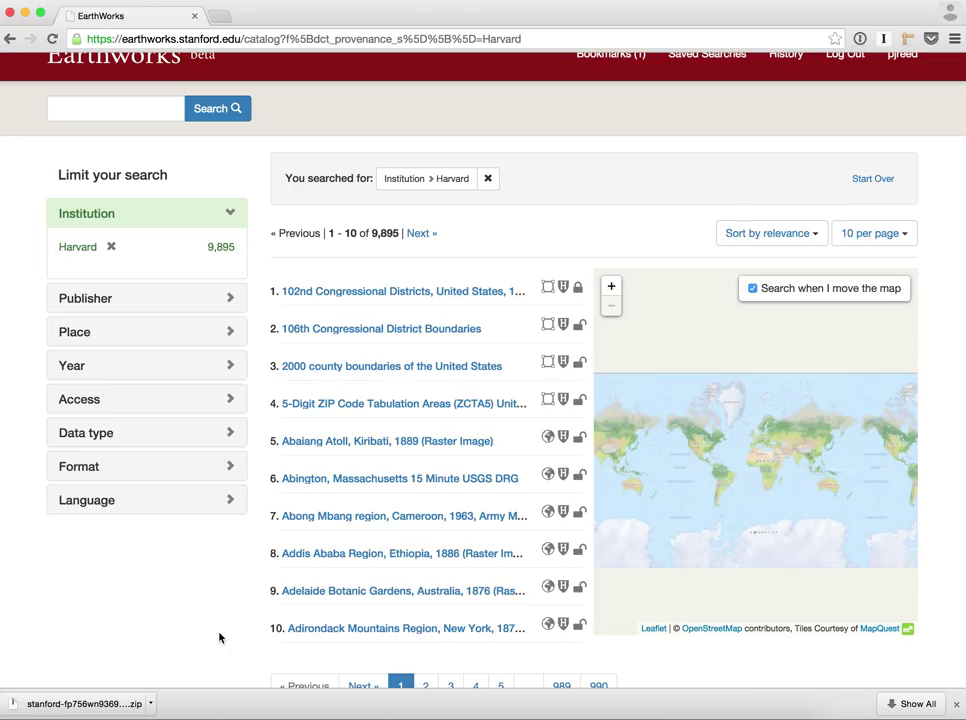
Open the 'Abaiang Atoll, Kiribati, 1889' record and choose its Download GeoTIFF option
{"action": "left_click", "coordinate": [399, 445]}
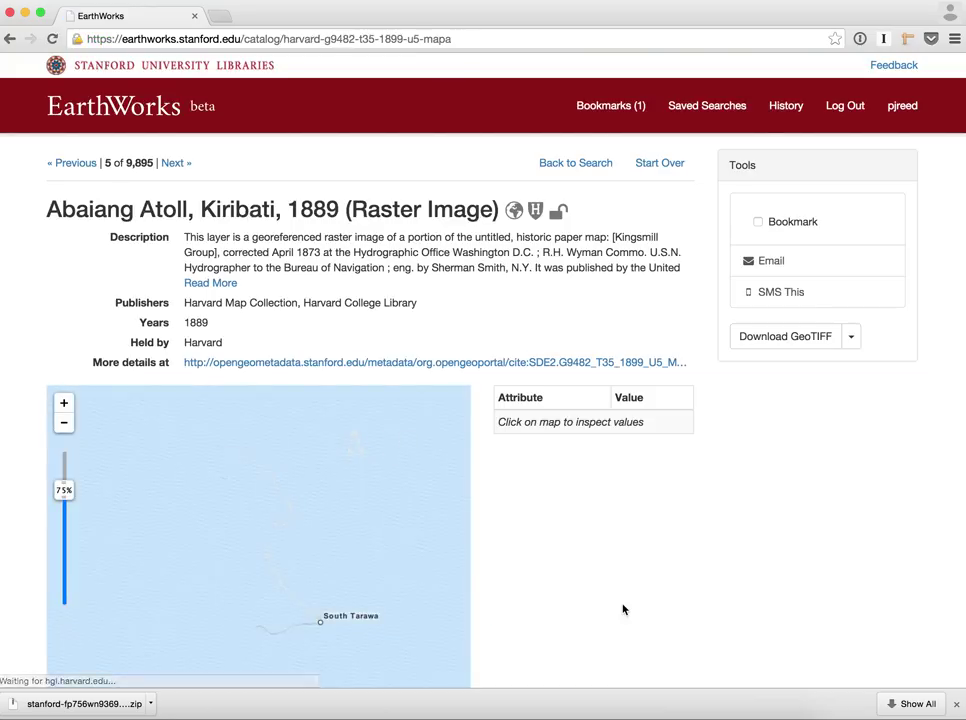
{"action": "scroll", "coordinate": [623, 609], "scroll_direction": "down", "scroll_amount": 2}
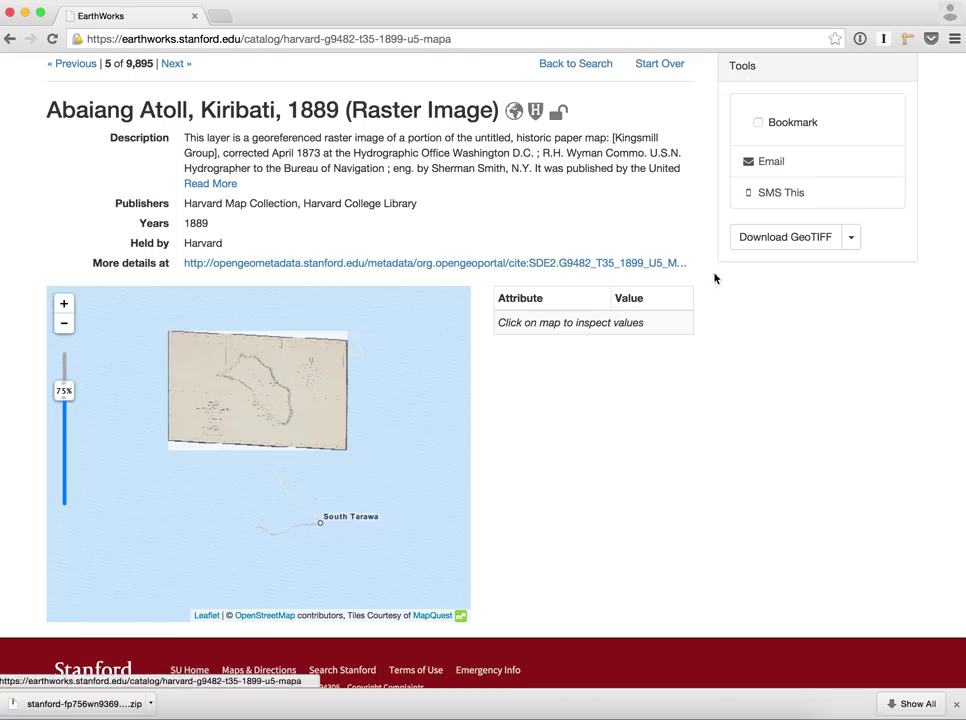
{"action": "scroll", "coordinate": [760, 302], "scroll_direction": "up", "scroll_amount": 1}
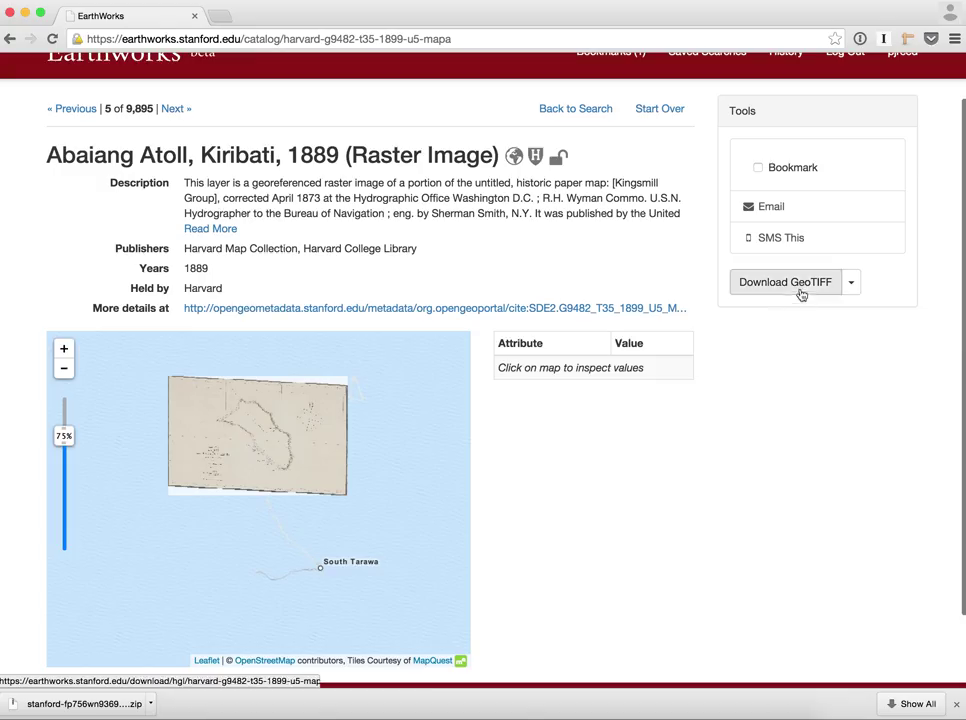
{"action": "left_click", "coordinate": [853, 284]}
{"action": "left_click", "coordinate": [802, 331]}
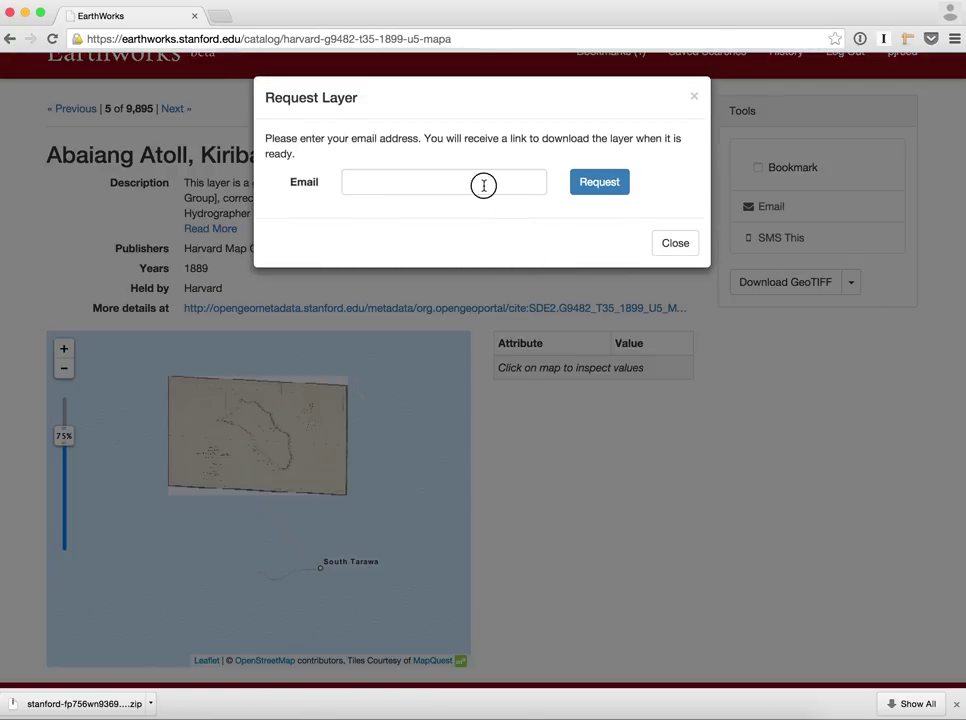
Enter your email address in the layer request form and submit the request
{"action": "left_click", "coordinate": [483, 183]}
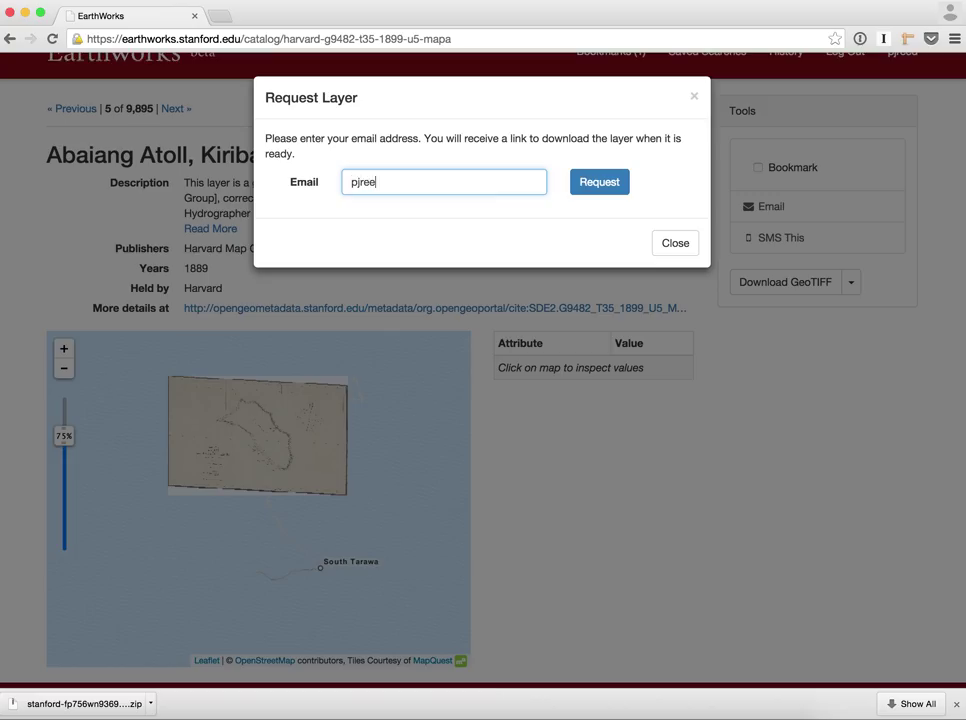
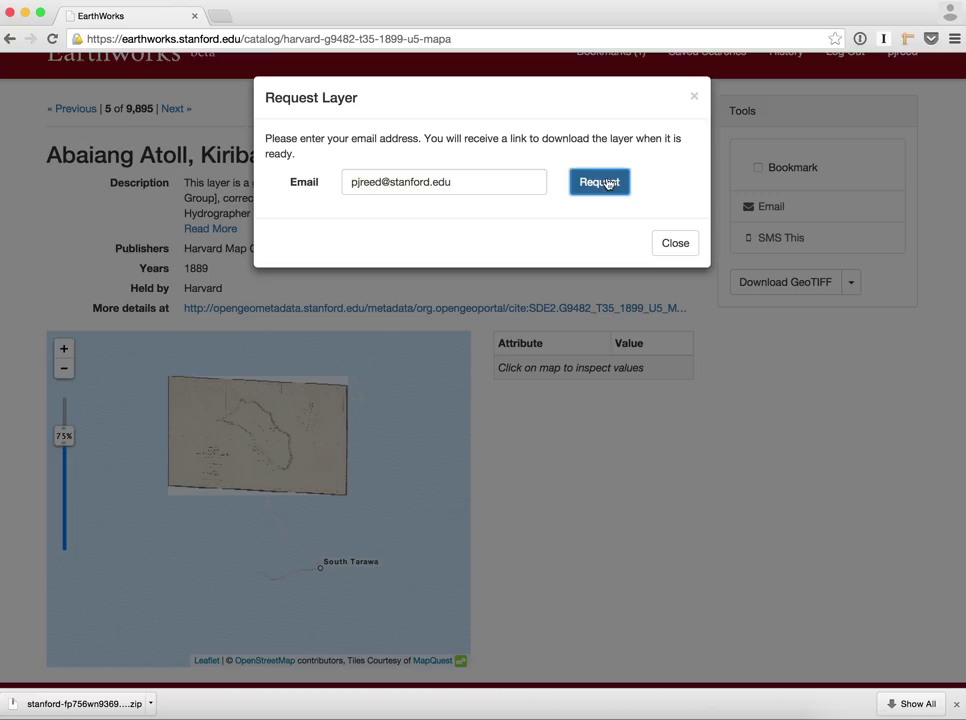
{"action": "left_click", "coordinate": [604, 182]}
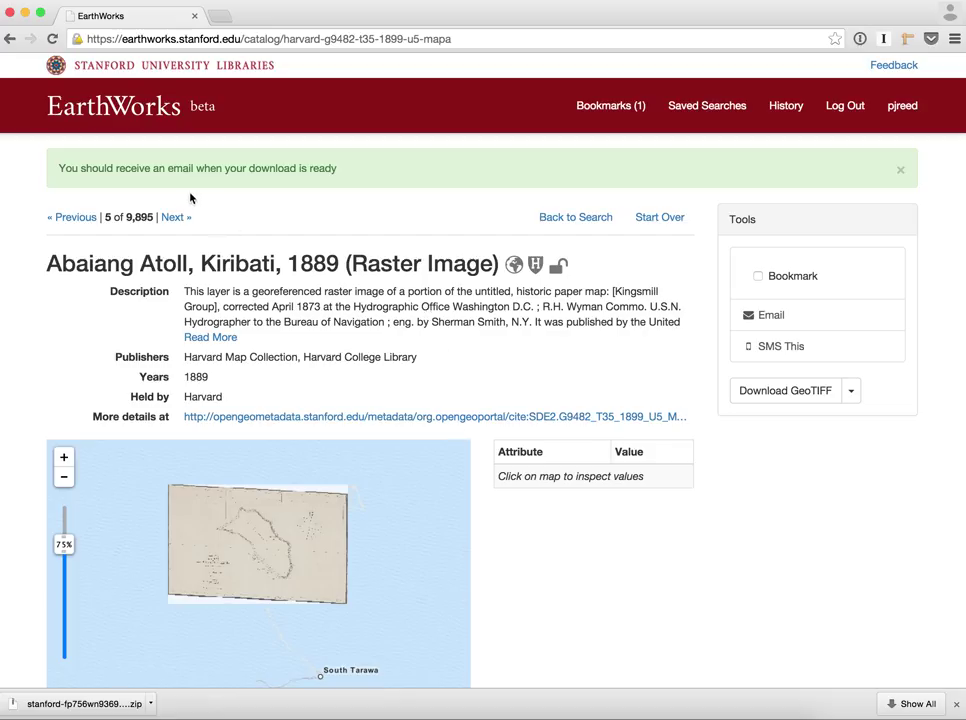
Return to the EarthWorks home page, look through it, and open the Feedback form
{"action": "left_click", "coordinate": [163, 112]}
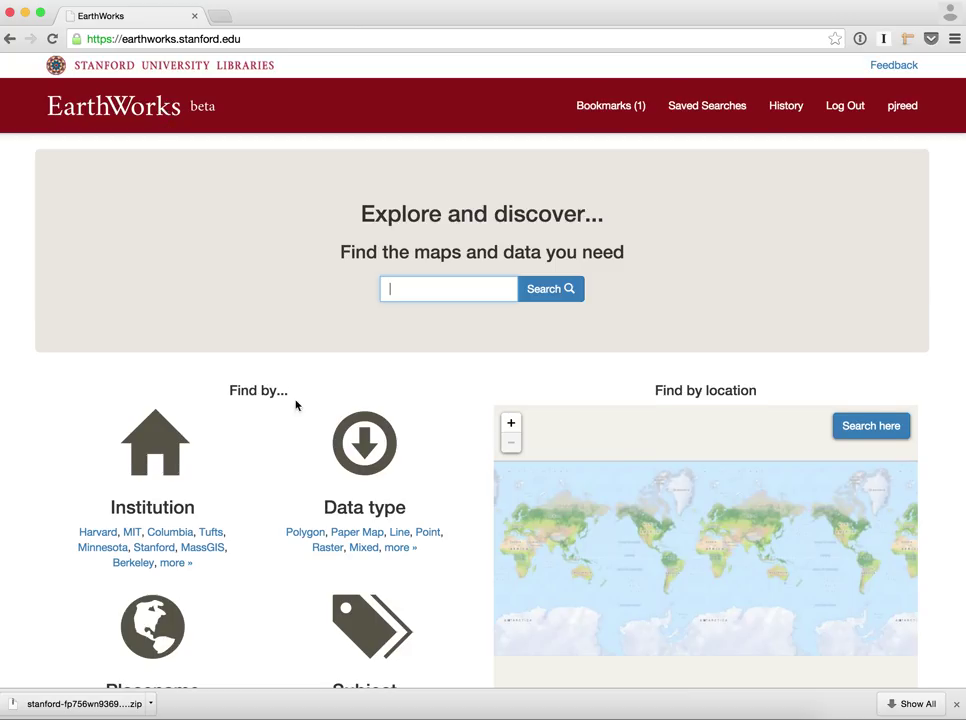
{"action": "scroll", "coordinate": [296, 405], "scroll_direction": "down", "scroll_amount": 4}
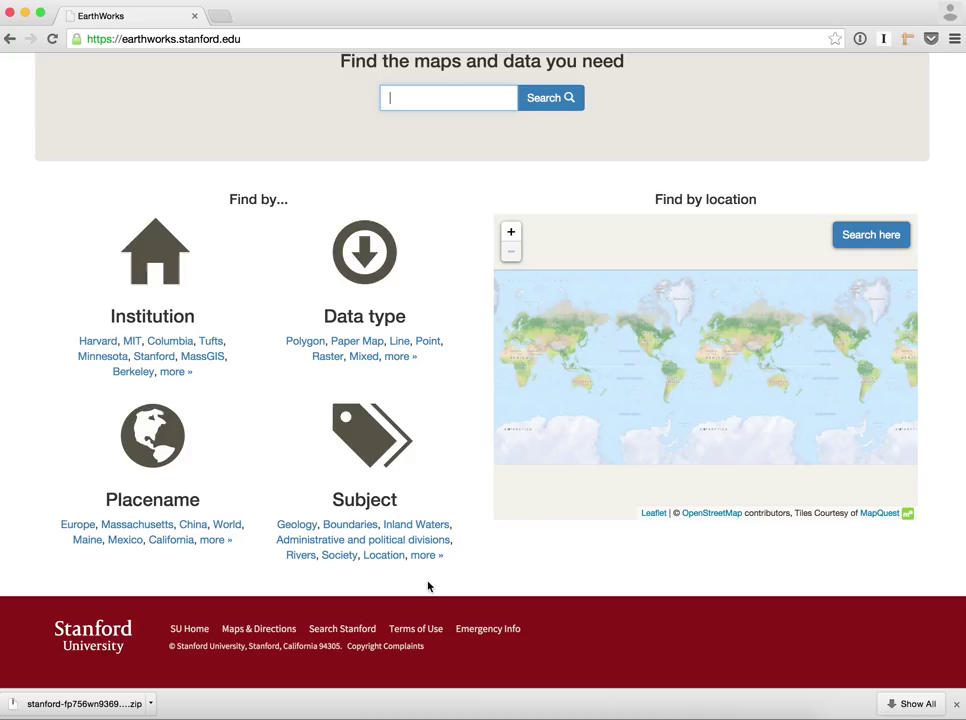
{"action": "scroll", "coordinate": [427, 483], "scroll_direction": "up", "scroll_amount": 4}
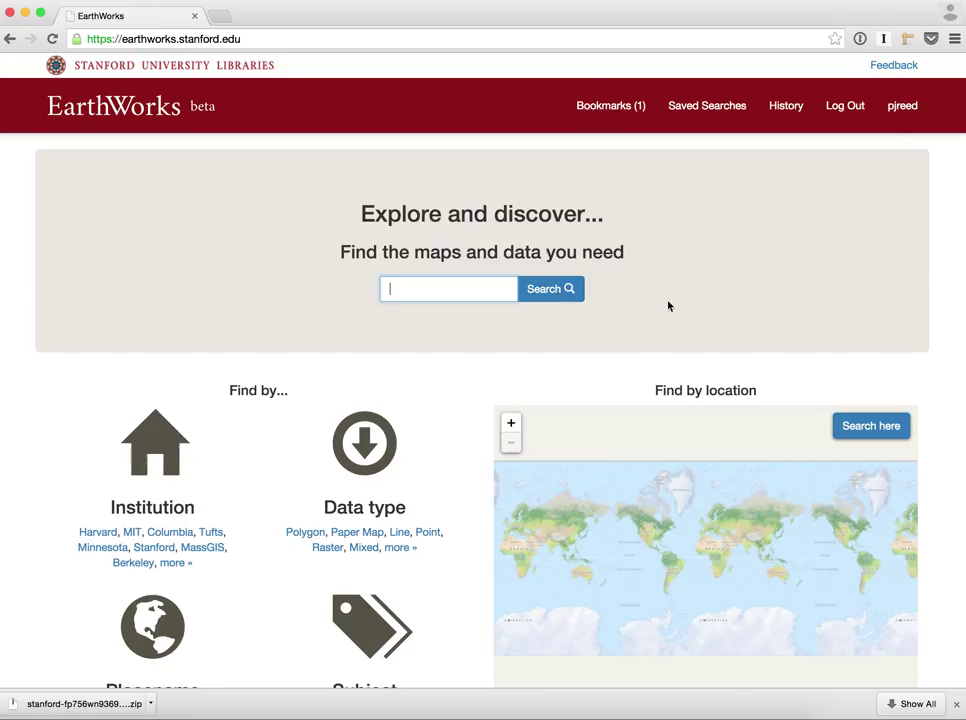
{"action": "left_click", "coordinate": [901, 68]}
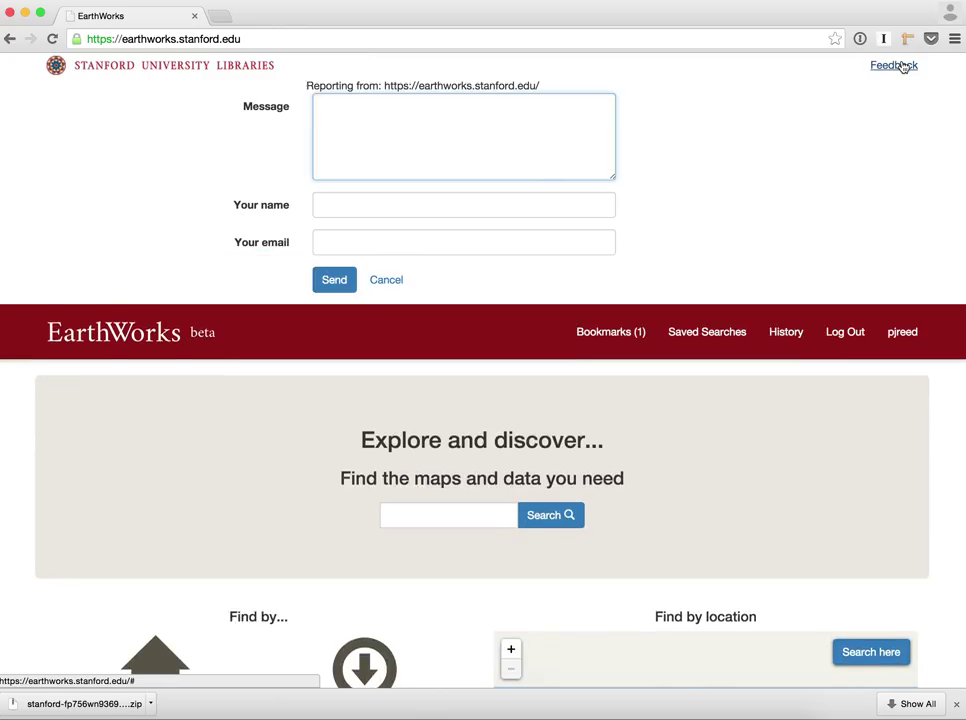